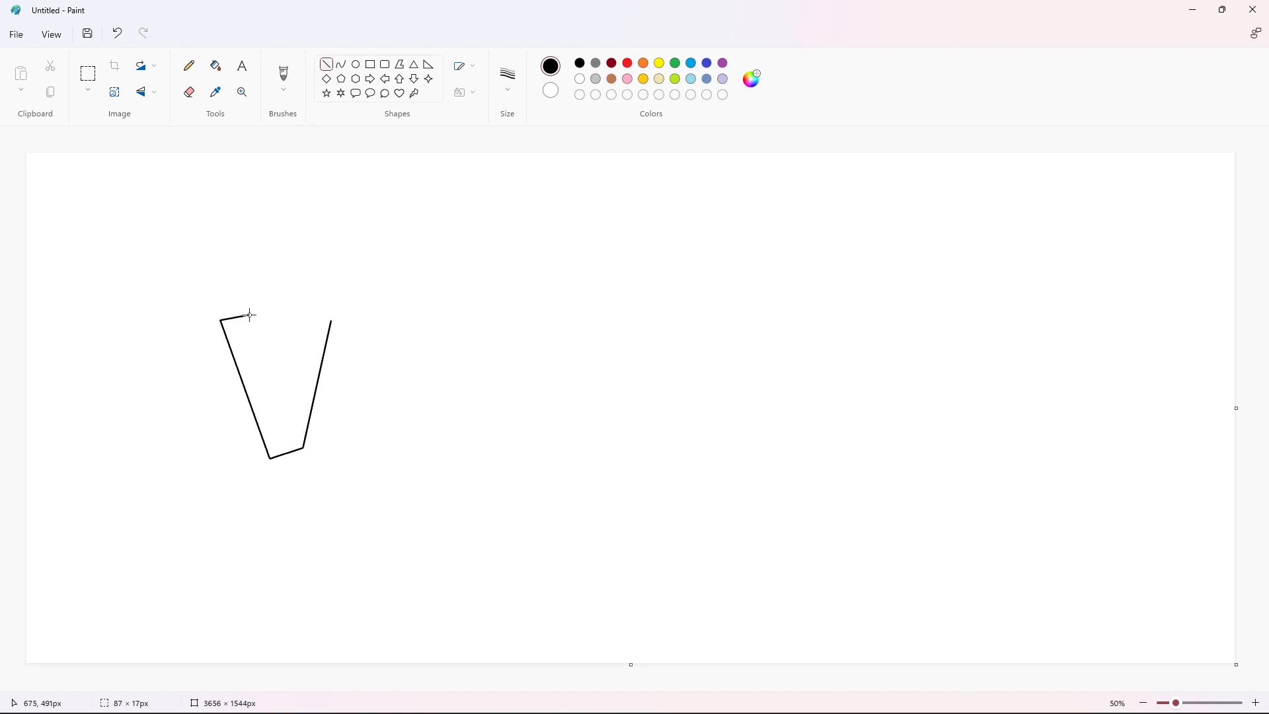
Complete the outline of the letter V with two lines meeting at the inner notch, and fill it black
drag(249, 315, 287, 437)
drag(303, 320, 288, 437)
click(216, 65)
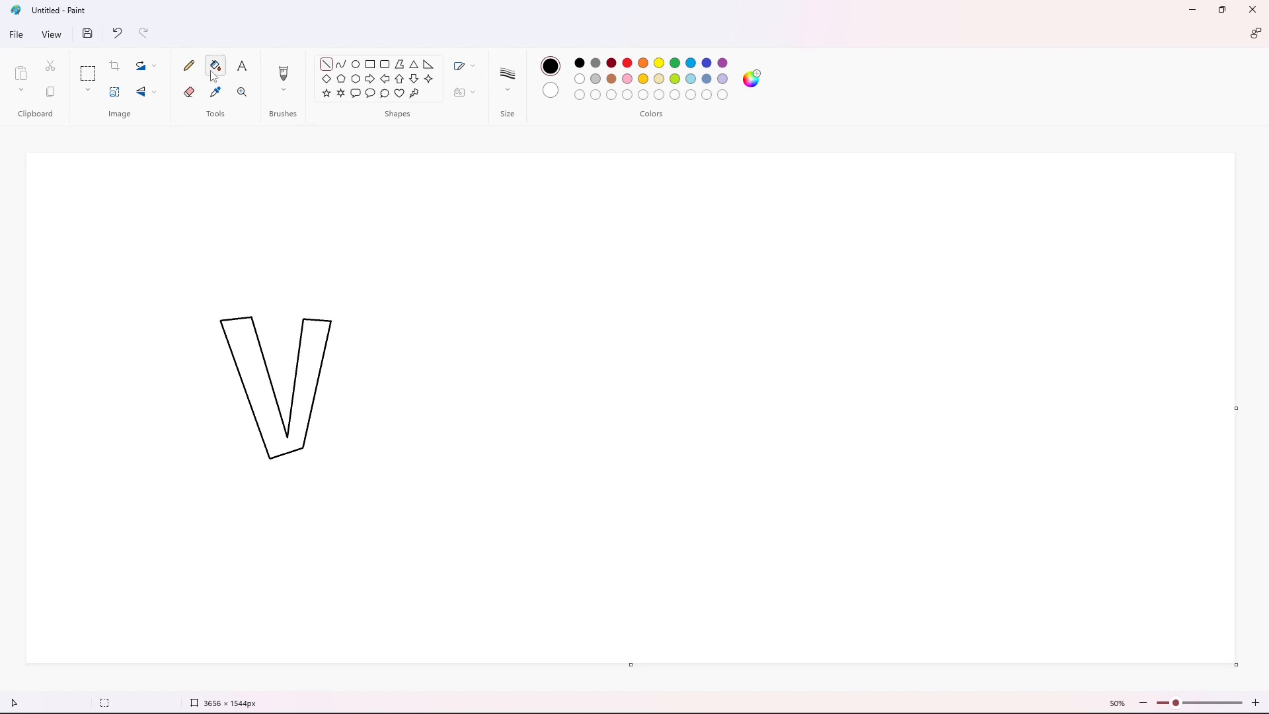
click(250, 341)
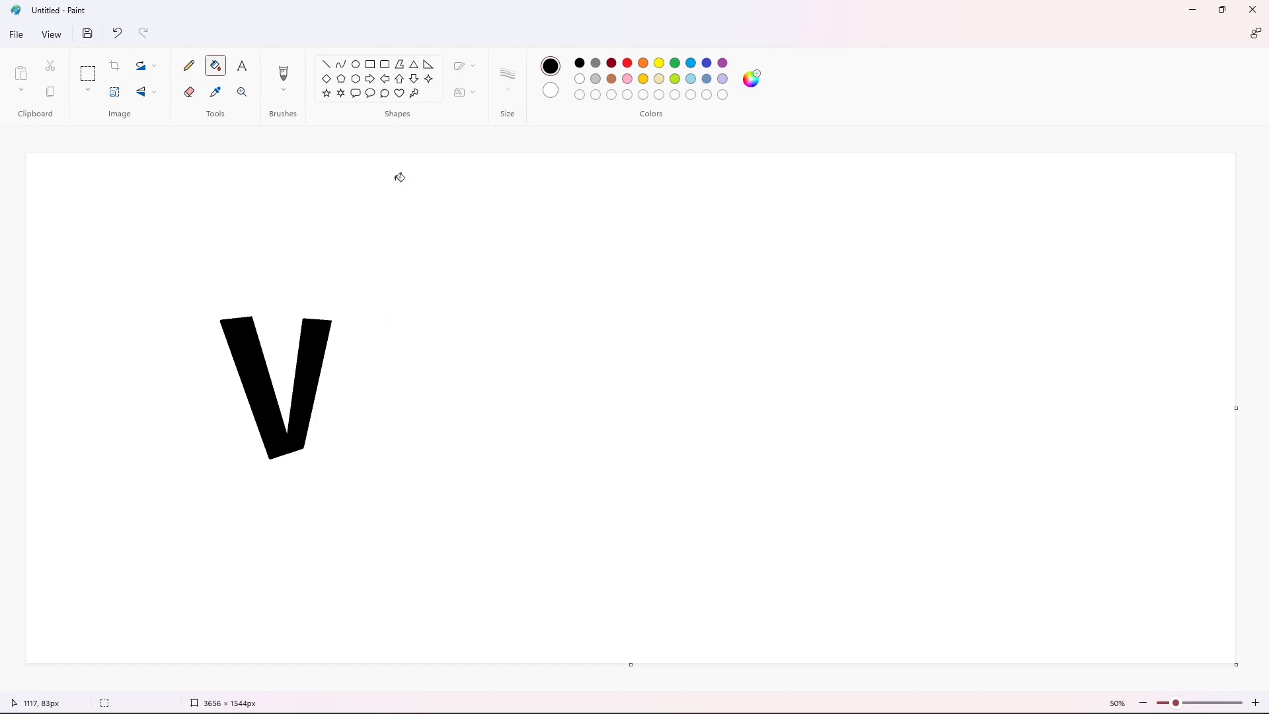
Draw the outer ellipse of the letter e beside the V, about 280 × 255 px
click(360, 66)
drag(328, 355, 421, 439)
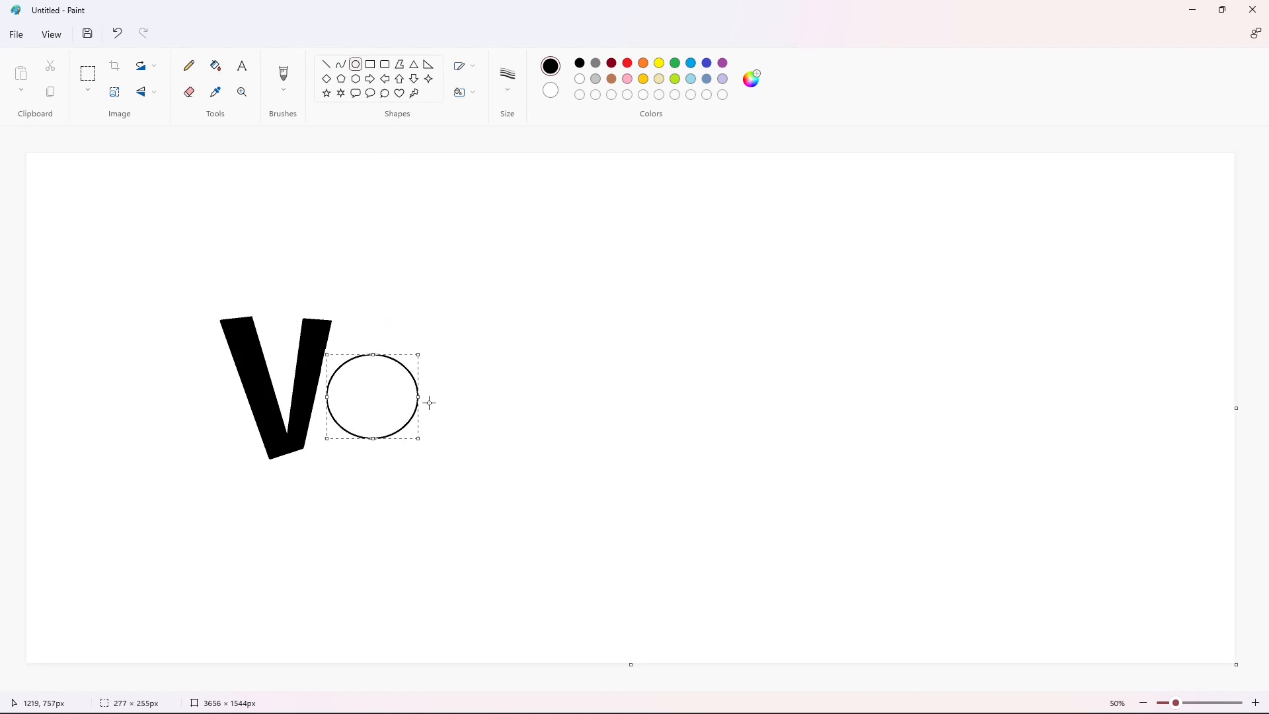
click(511, 437)
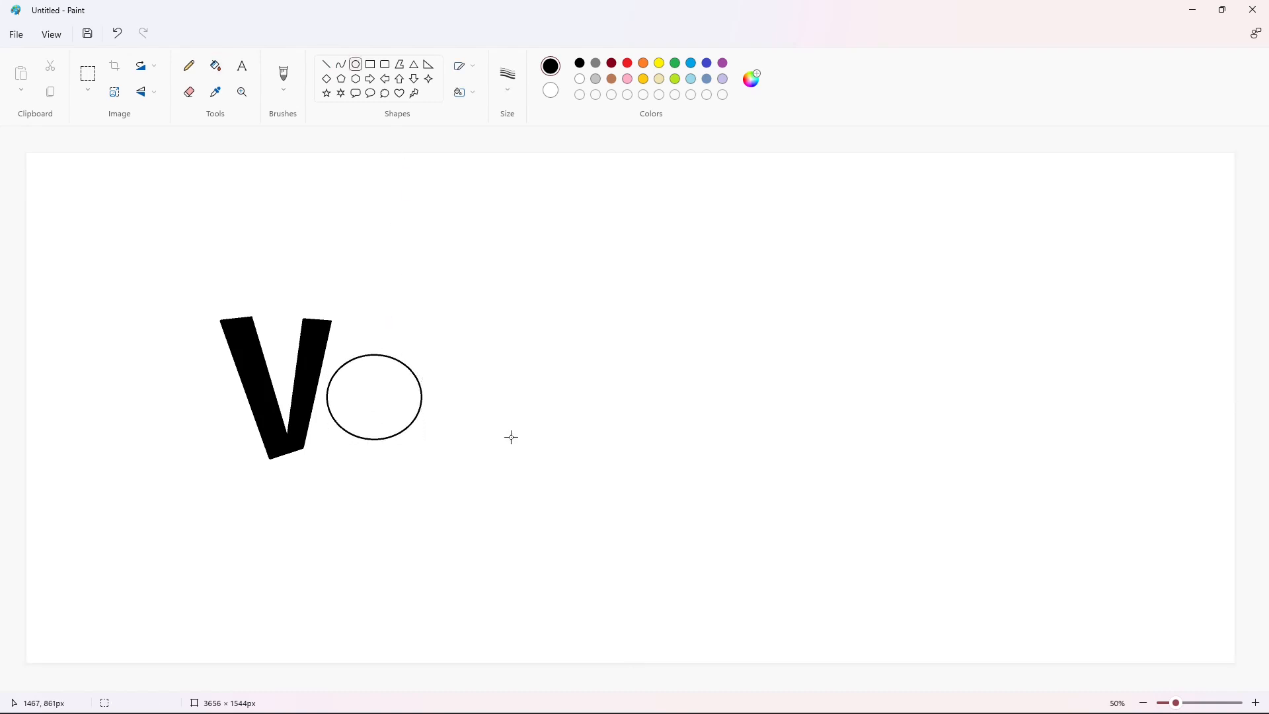
key(ctrl+z)
mouse_move(416, 403)
mouse_down()
mouse_move(349, 404)
mouse_move(421, 402)
mouse_up()
Draw the crossbar lines and curved inner openings inside the e's ellipse, and fill the letter black
click(325, 67)
click(460, 402)
mouse_move(368, 415)
mouse_down()
mouse_move(348, 403)
mouse_move(354, 431)
mouse_move(405, 390)
mouse_up()
click(391, 430)
click(329, 66)
click(366, 360)
click(392, 368)
click(450, 267)
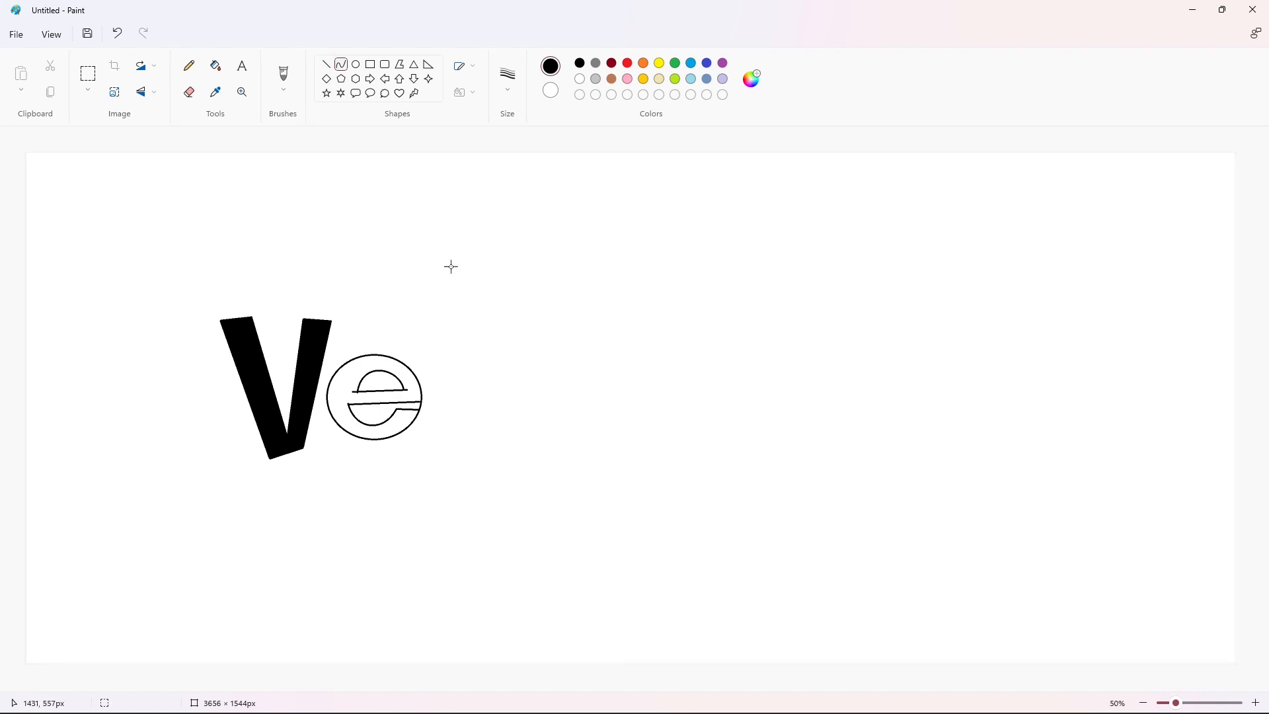
click(216, 65)
click(342, 390)
Clear the black outline closing the mouth of the e with a white line and white fill
click(1255, 703)
scroll(757, 600, down, 5)
drag(516, 686, 608, 686)
scroll(552, 221, up, 2)
click(326, 65)
click(580, 78)
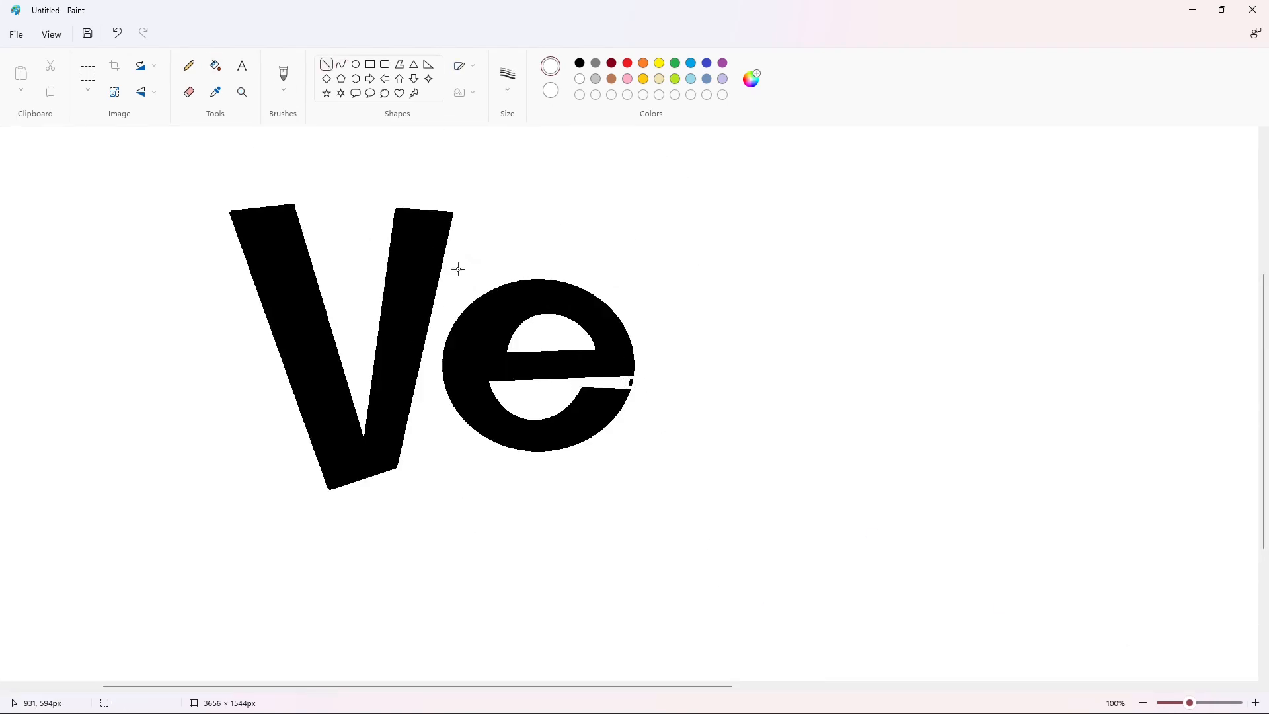
click(216, 65)
scroll(1093, 614, down, 1)
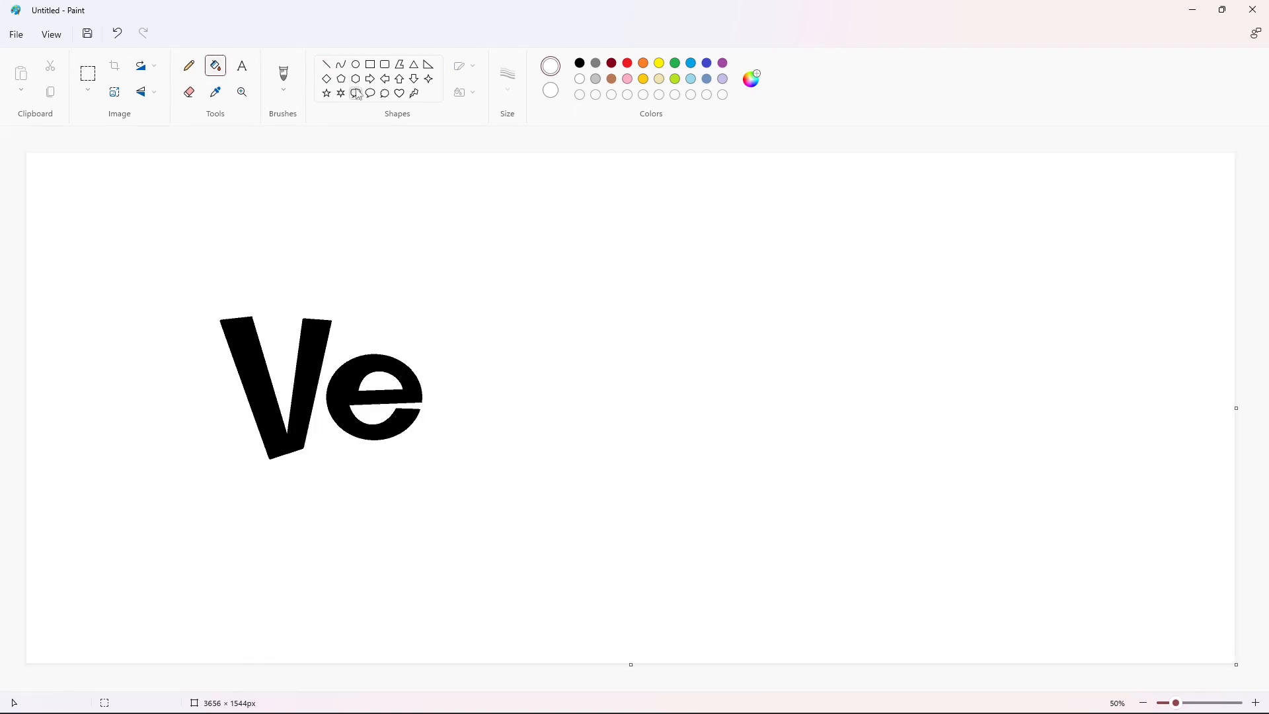
Draw two black nested circles above and beside the e for the upper bowl of the first g
click(355, 65)
click(579, 63)
mouse_move(427, 340)
mouse_down()
mouse_move(484, 402)
mouse_move(455, 327)
mouse_up()
drag(483, 367, 493, 367)
mouse_move(427, 366)
mouse_down()
mouse_move(468, 384)
mouse_move(470, 341)
mouse_up()
click(592, 365)
click(523, 366)
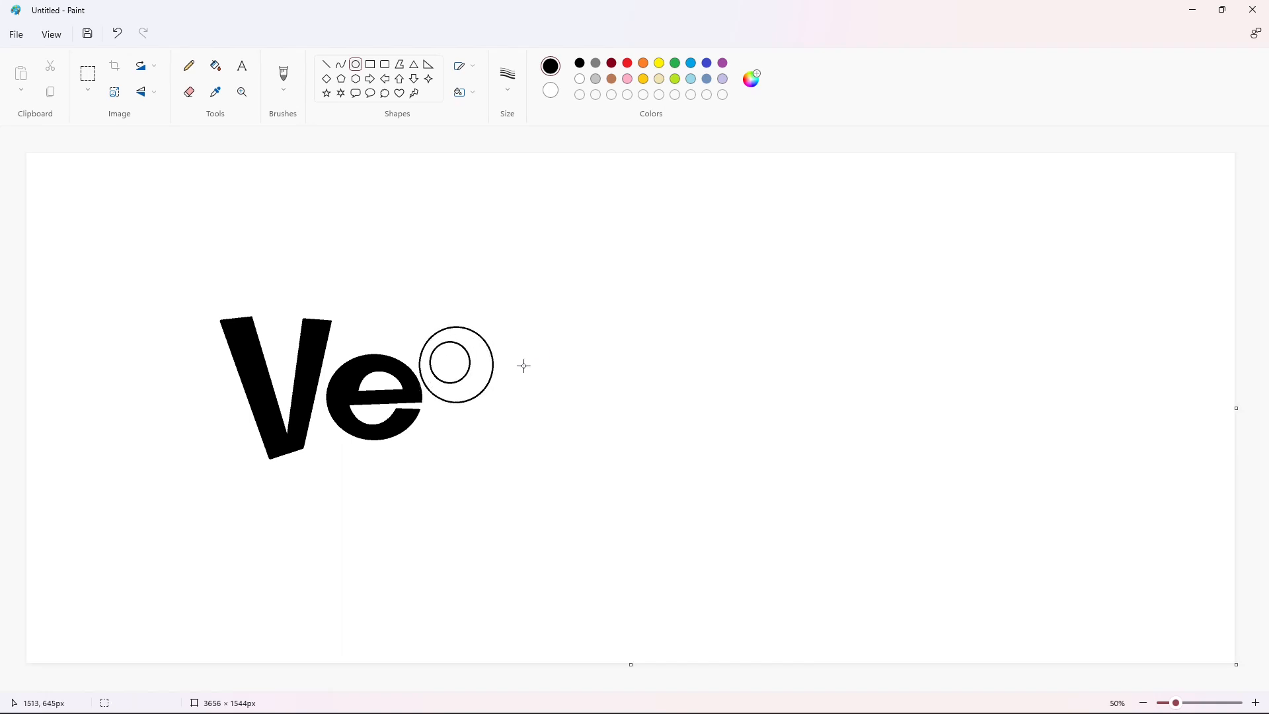
Draw the first g's lower loop as an ellipse about 230 × 200 px with a smaller ellipse inside
drag(415, 420, 497, 479)
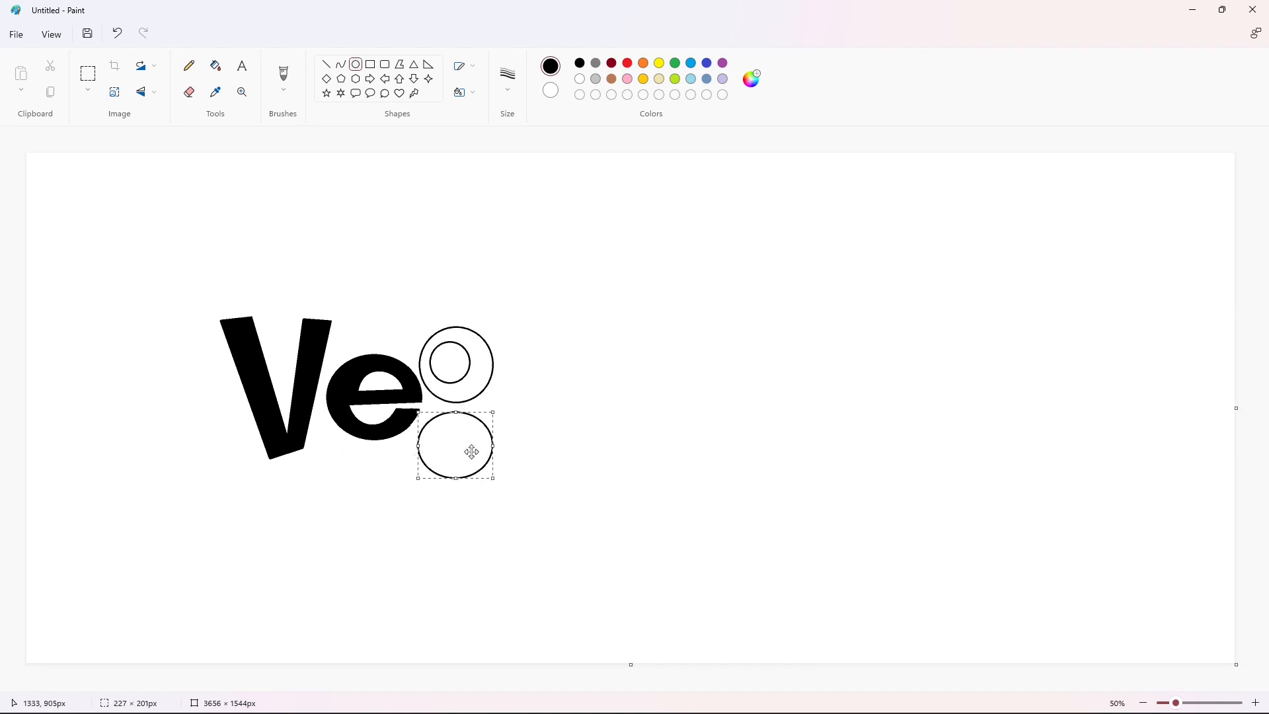
click(572, 454)
mouse_move(442, 439)
mouse_down()
mouse_move(475, 465)
mouse_move(458, 433)
mouse_up()
drag(475, 450, 481, 449)
click(555, 458)
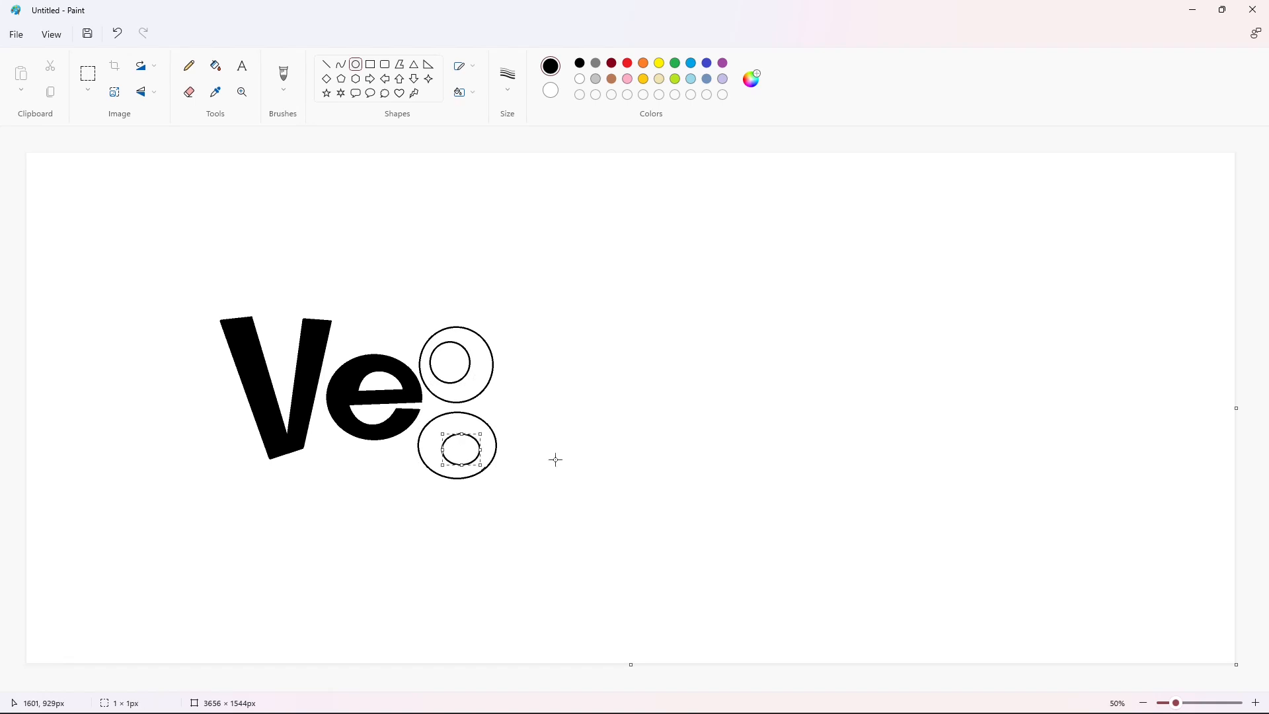
Add the ear and the curved neck joining the first g's bowls, and fill the letter black
click(327, 64)
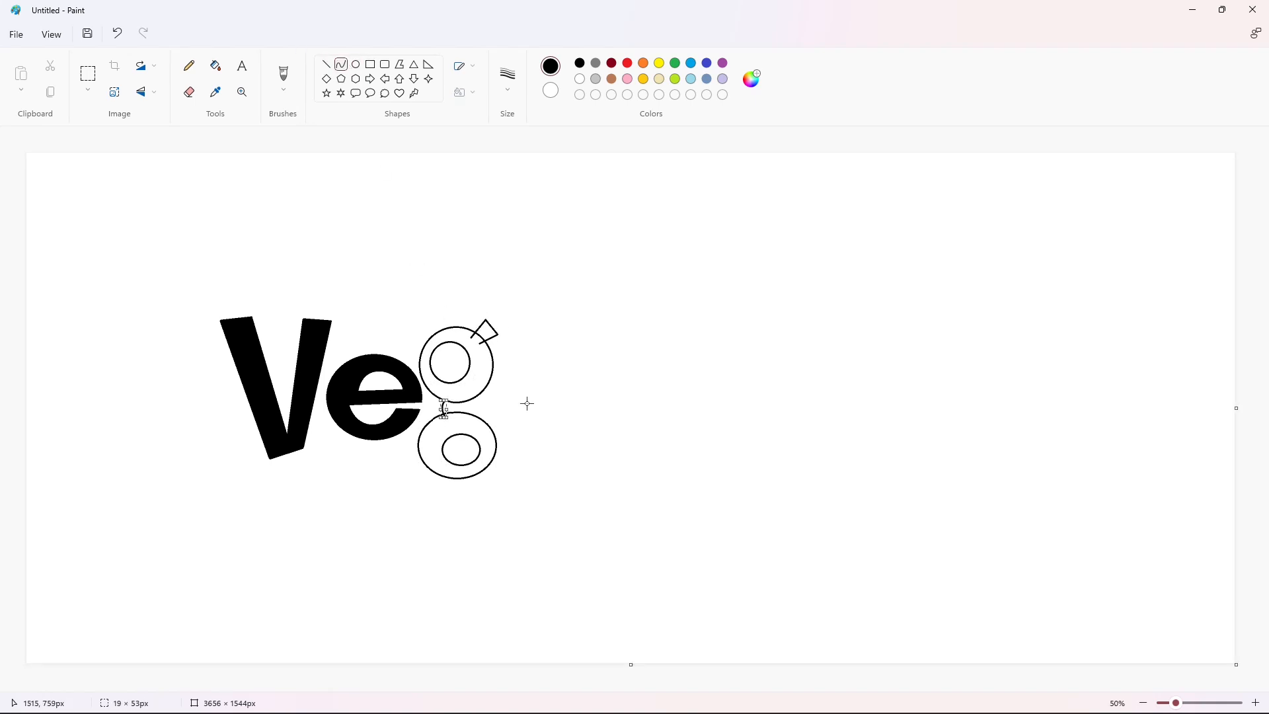
click(216, 65)
click(429, 386)
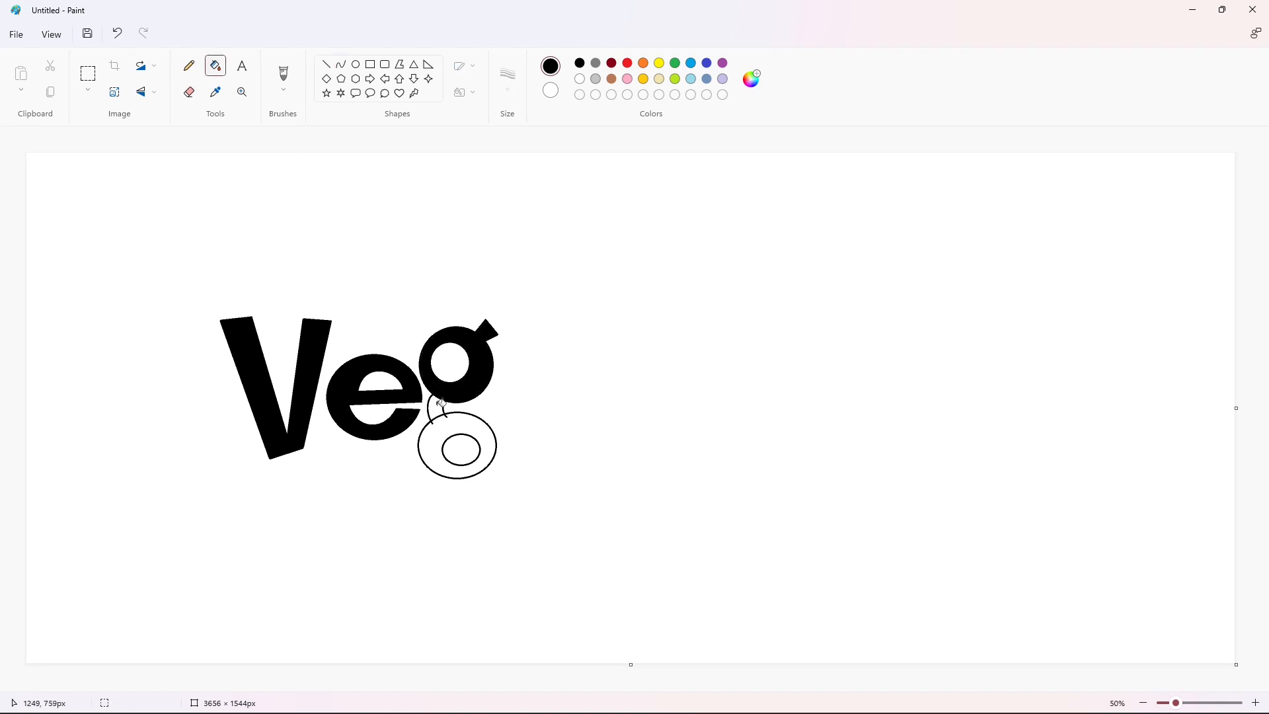
click(436, 426)
Draw the upper bowl of the second g as a wide ellipse with a smaller ellipse inside
click(356, 64)
drag(502, 344, 582, 400)
click(664, 373)
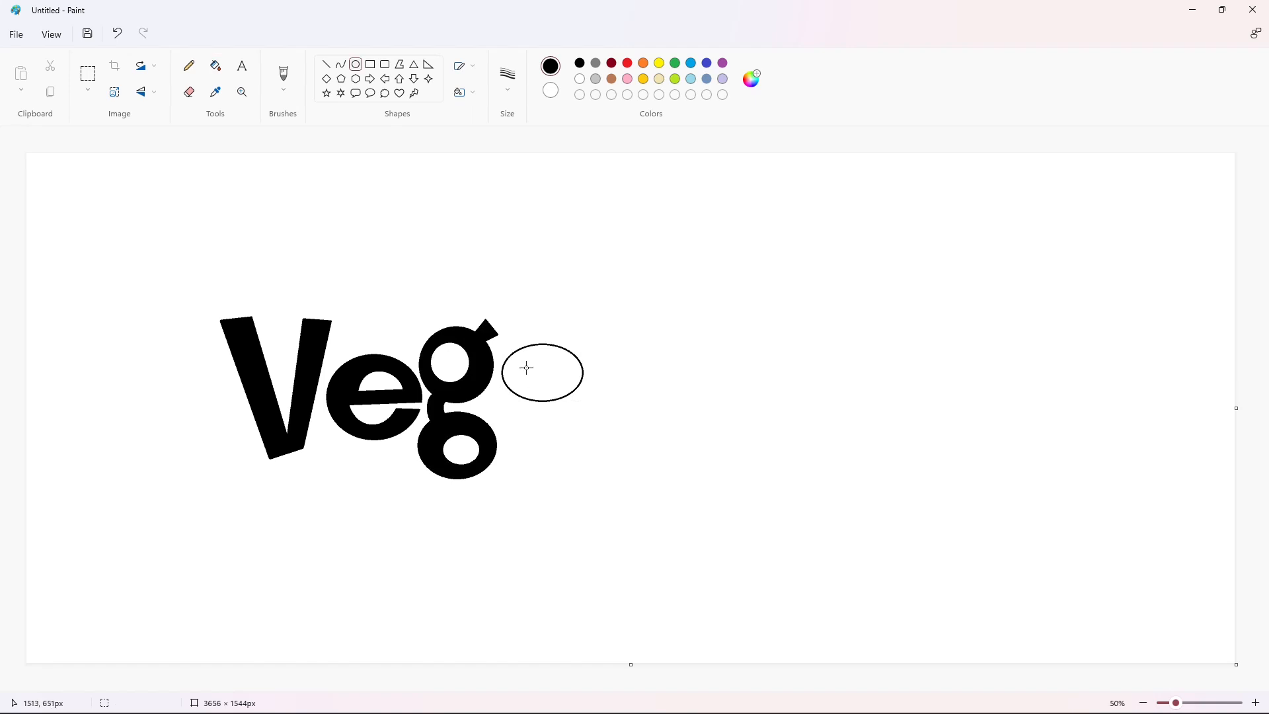
drag(527, 368, 566, 393)
drag(546, 367, 546, 360)
click(629, 380)
Draw the lower loop of the second g as a wide ellipse with a smaller ellipse inside its upper-left part
drag(504, 416, 582, 460)
drag(543, 415, 499, 436)
drag(581, 436, 583, 436)
drag(541, 459, 534, 417)
click(612, 454)
drag(548, 431, 511, 430)
click(652, 402)
Draw the curved neck between the second g's bowls and a straight-sided ear on its upper right
click(341, 64)
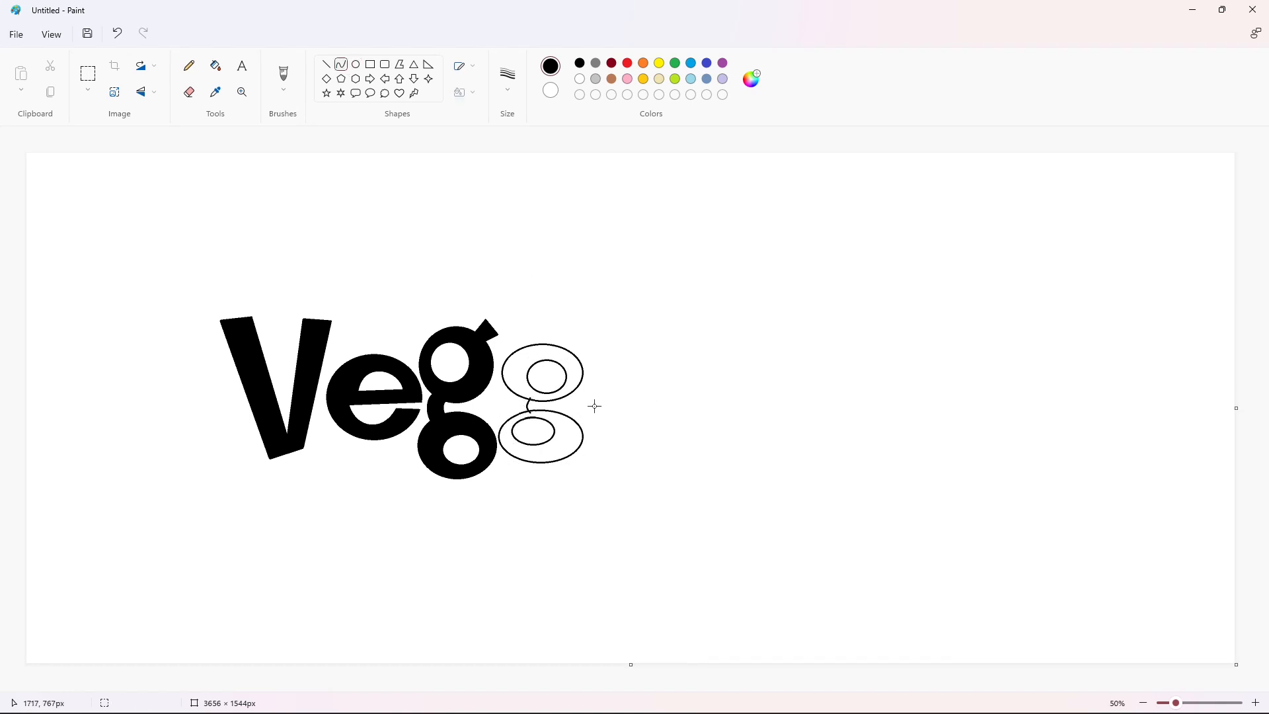
drag(515, 412, 515, 416)
drag(515, 405, 509, 405)
click(632, 411)
click(327, 65)
drag(569, 330, 569, 360)
click(590, 343)
click(618, 332)
click(609, 357)
Fill the ear, upper bowl, neck and lower loop of the second g with black
click(215, 66)
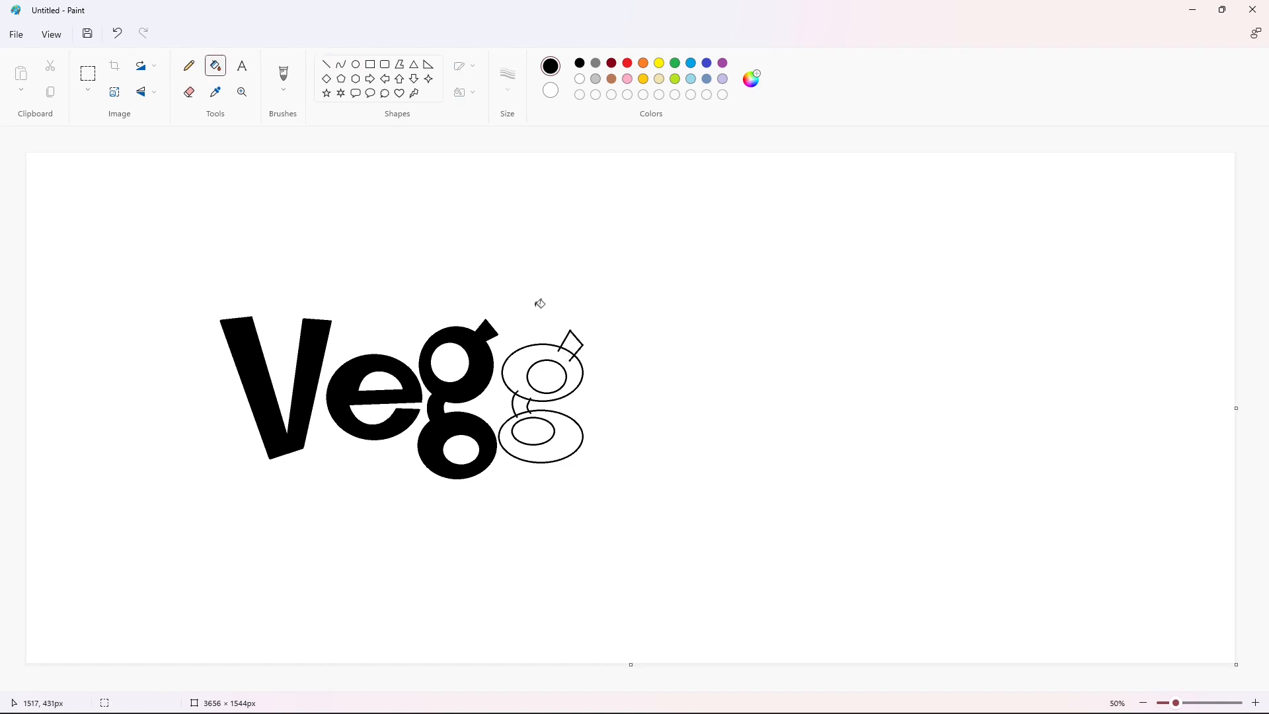
click(571, 343)
click(518, 376)
click(521, 405)
click(563, 433)
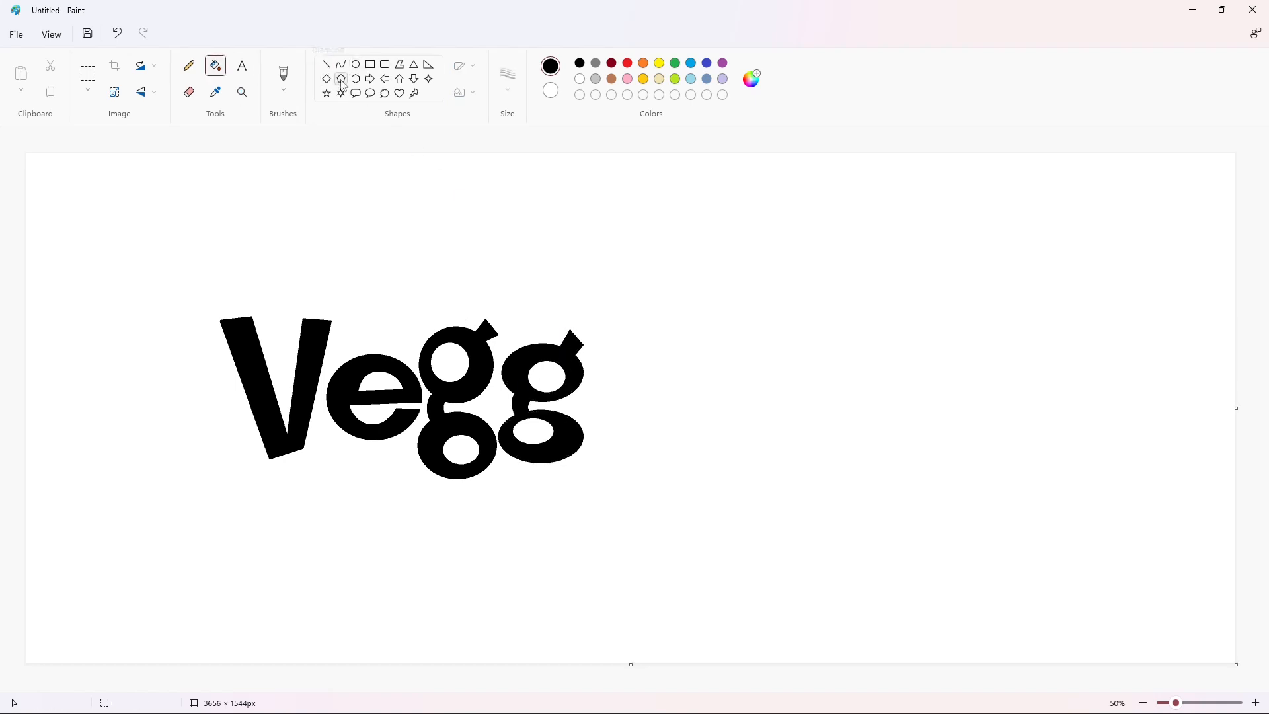
Draw the letter i as a narrow upright rectangle with a circle above it, and fill both black
click(370, 64)
drag(594, 362, 612, 445)
click(432, 174)
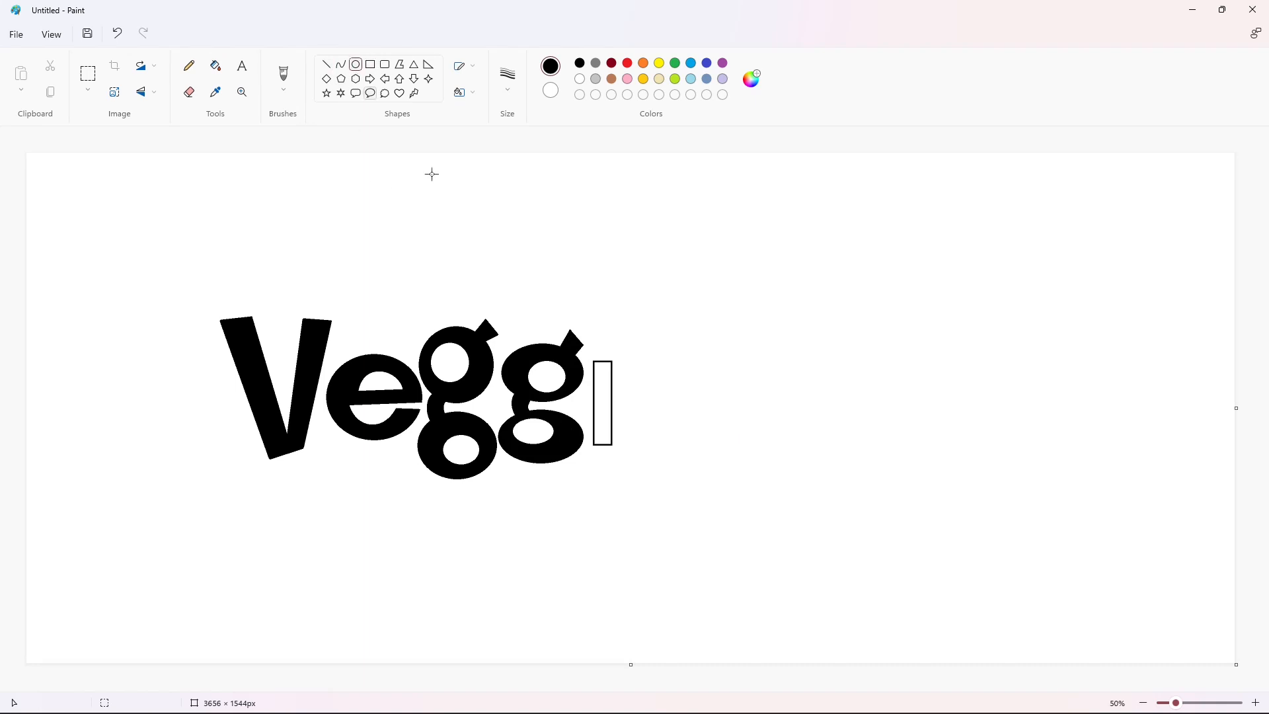
drag(589, 316, 622, 349)
click(215, 65)
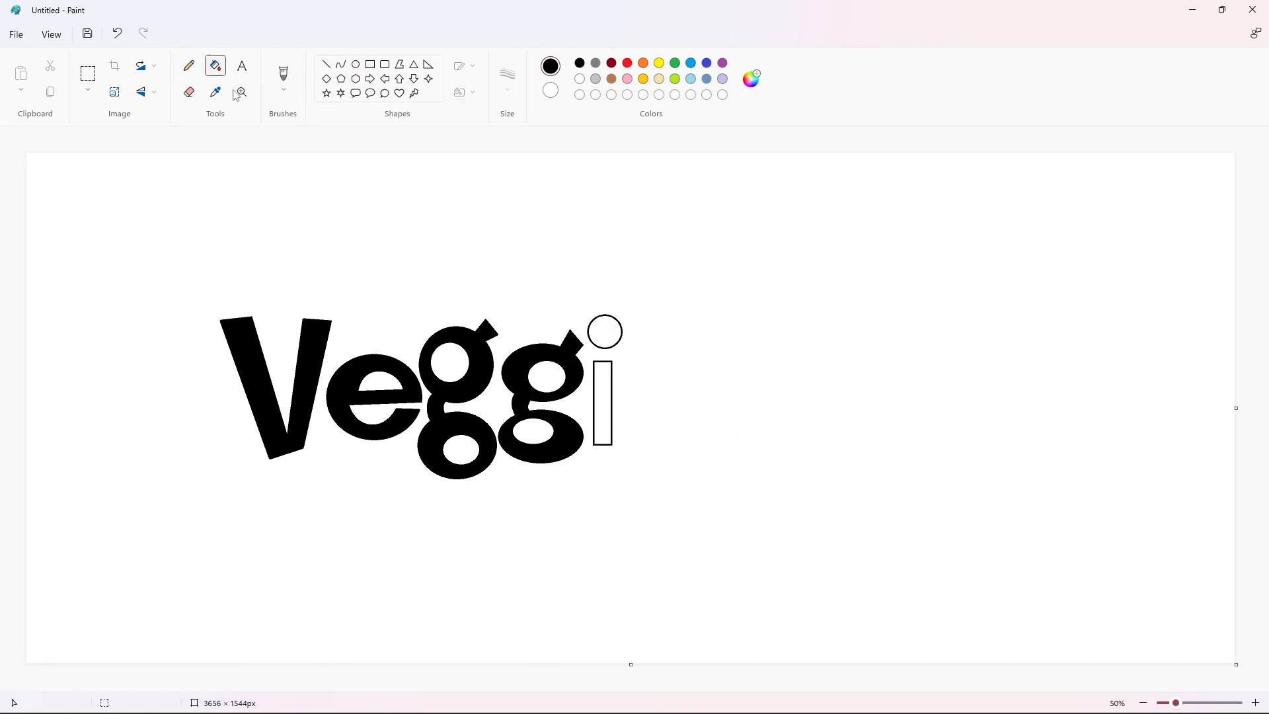
click(609, 324)
click(602, 404)
Draw the outer ellipse of the next e beside the i and size it to about 251 × 303 px
click(355, 66)
drag(640, 341, 719, 452)
drag(688, 415, 669, 415)
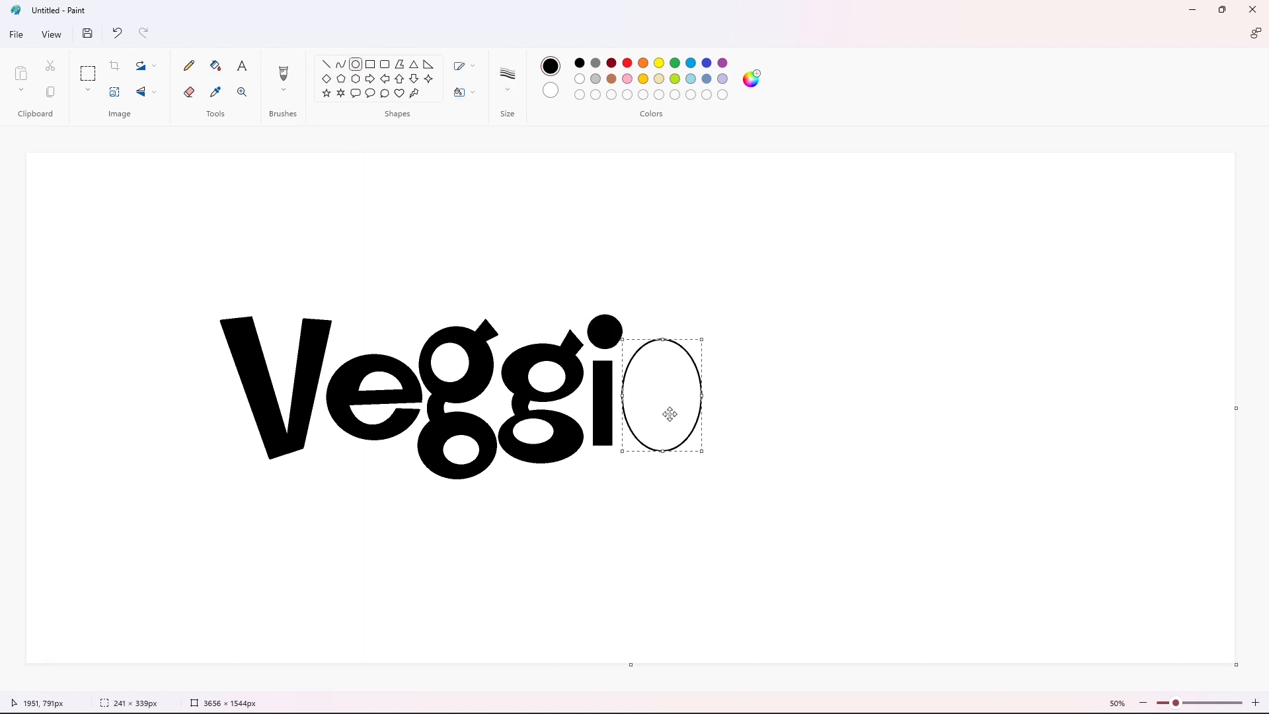
drag(661, 340, 662, 345)
drag(700, 397, 703, 398)
drag(663, 452, 662, 445)
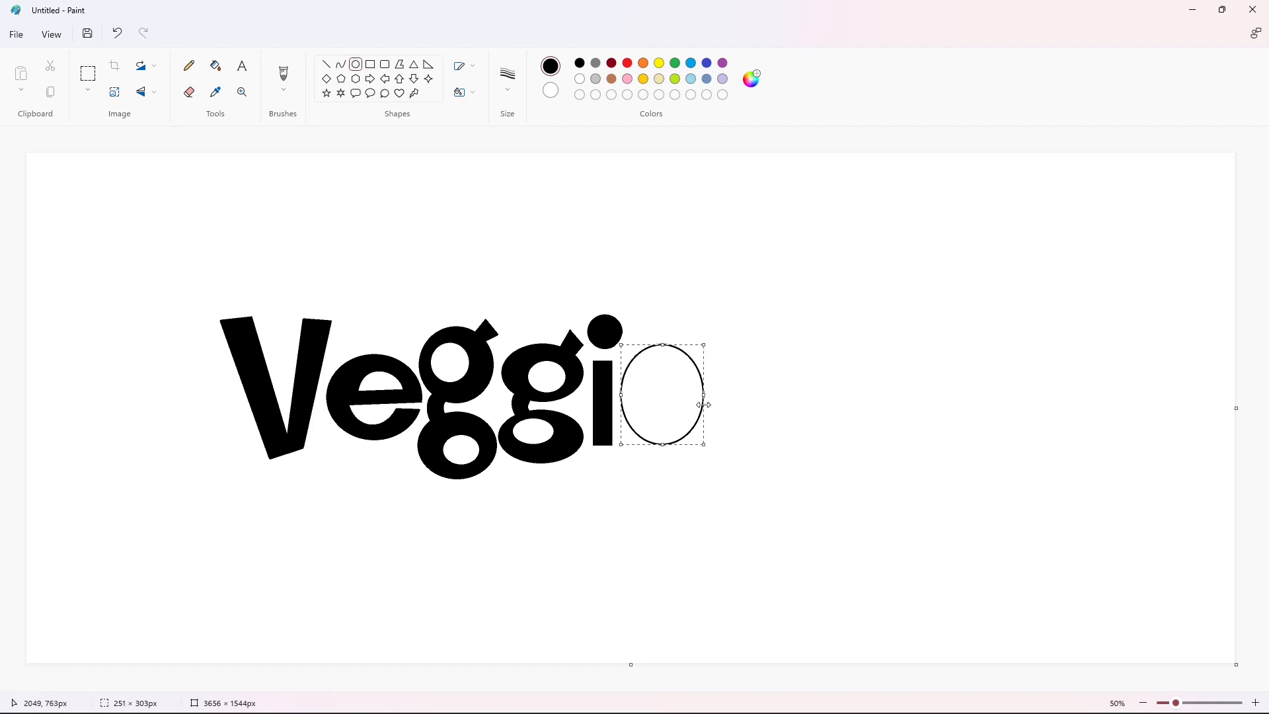
Draw the lower edge of the second e's crossbar and the curved mouth below it
click(326, 65)
drag(702, 400, 644, 403)
drag(664, 410, 681, 435)
drag(651, 423, 647, 433)
click(776, 443)
Draw the second e's upper opening as a straight line with an arch above it, and fill the letter black
click(327, 64)
drag(630, 382, 677, 382)
click(785, 396)
click(341, 64)
click(638, 351)
click(671, 346)
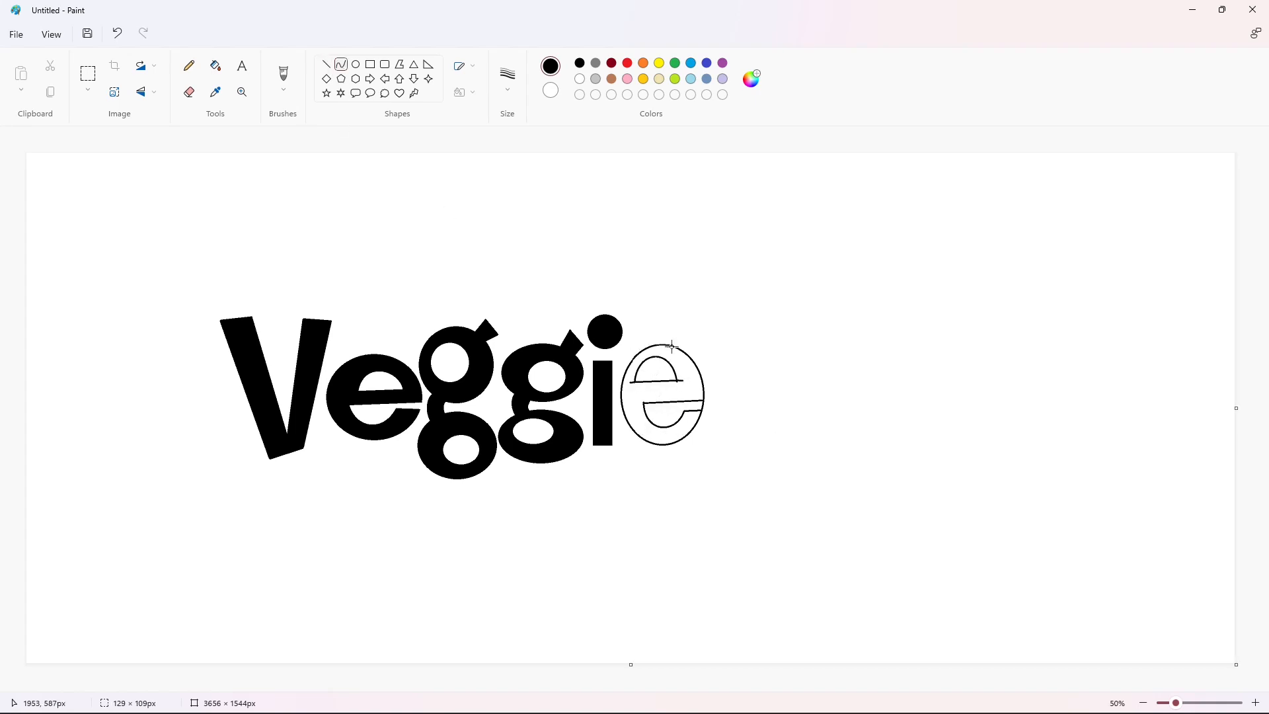
click(222, 65)
click(663, 391)
Clear the black outline closing the mouth of the second e with white
click(1255, 702)
drag(527, 687, 810, 654)
click(327, 64)
click(579, 79)
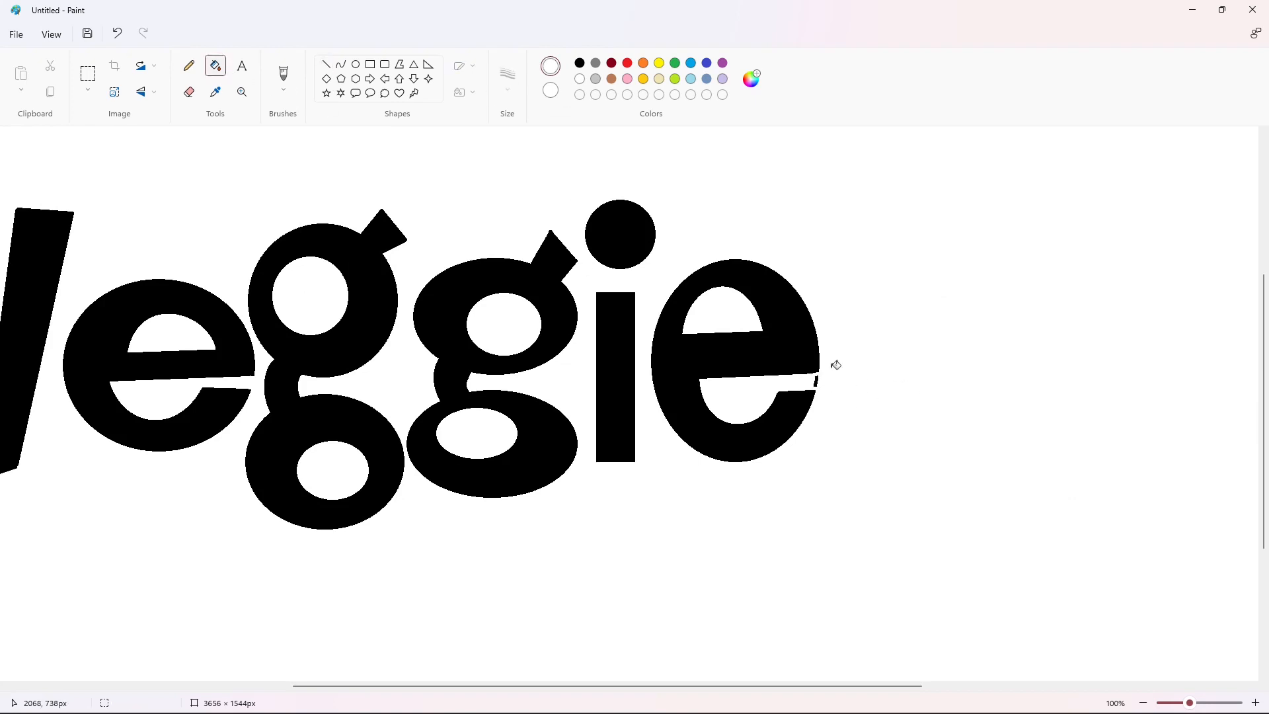
click(1143, 703)
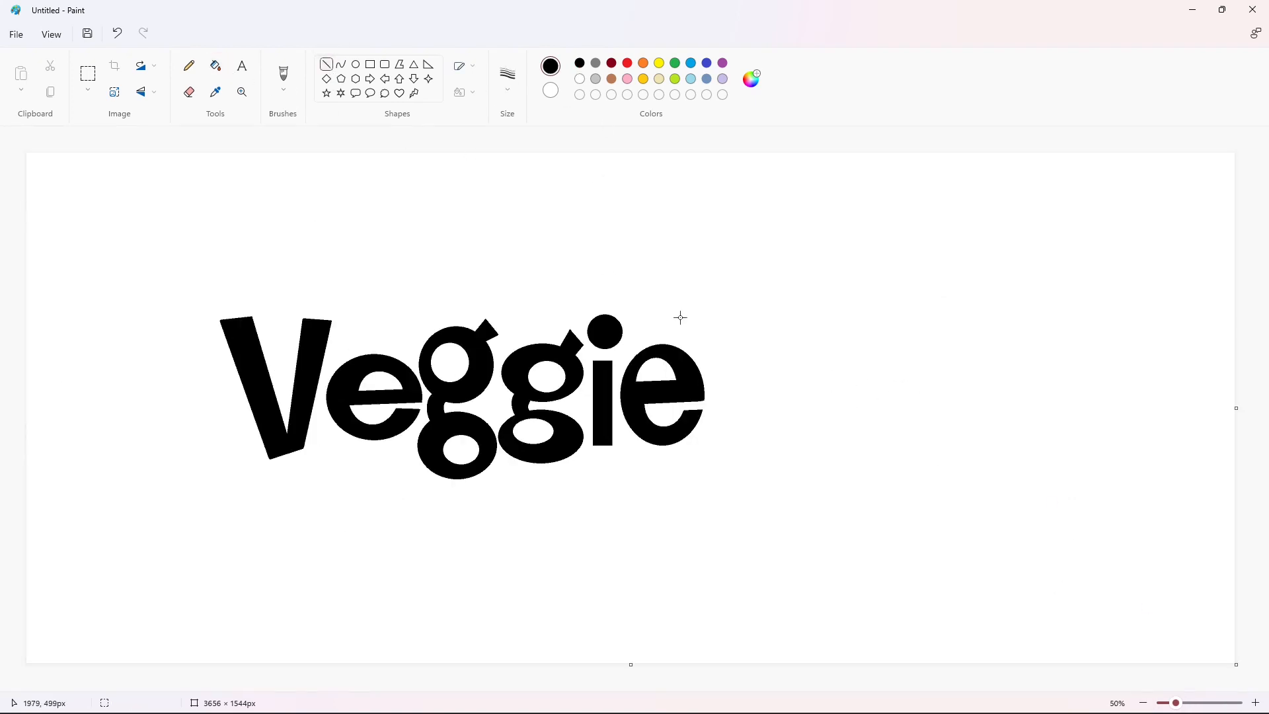
Draw a capital T with straight black lines, its bar reaching over the second e, and fill it black
drag(681, 317, 768, 315)
mouse_move(714, 338)
mouse_down()
mouse_move(713, 460)
mouse_move(736, 405)
mouse_up()
drag(713, 460, 735, 460)
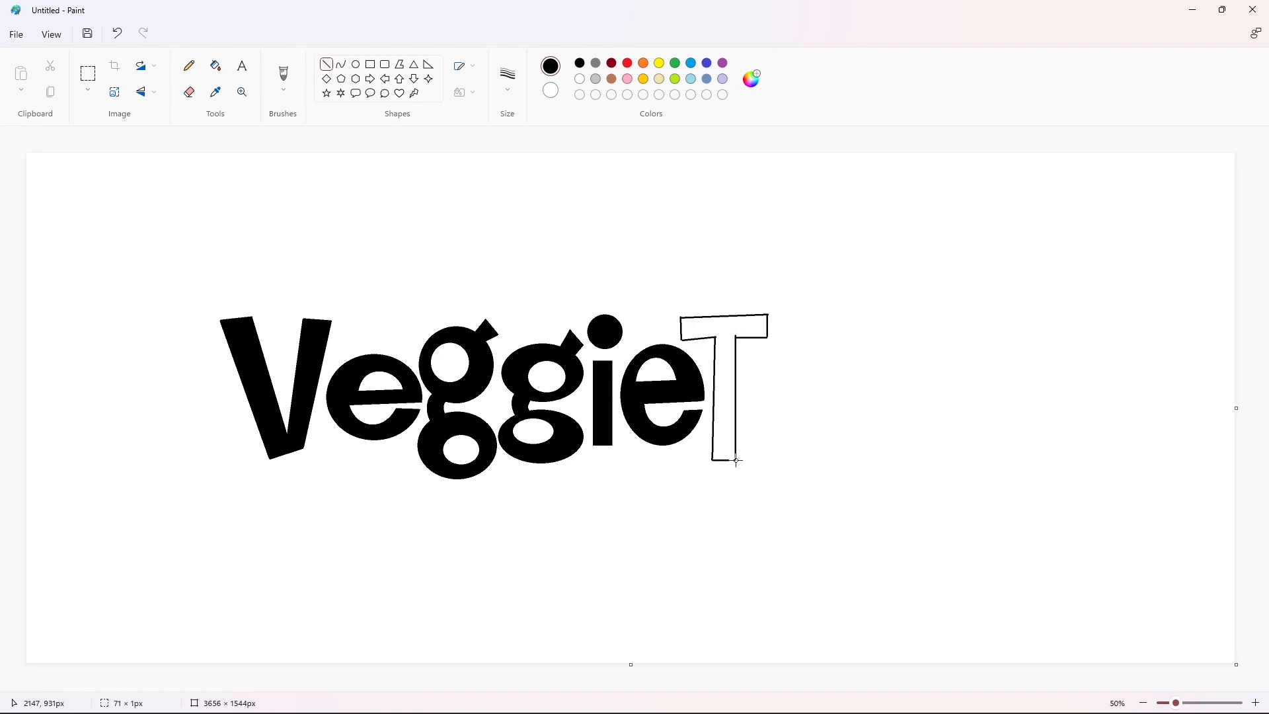
click(215, 65)
click(702, 325)
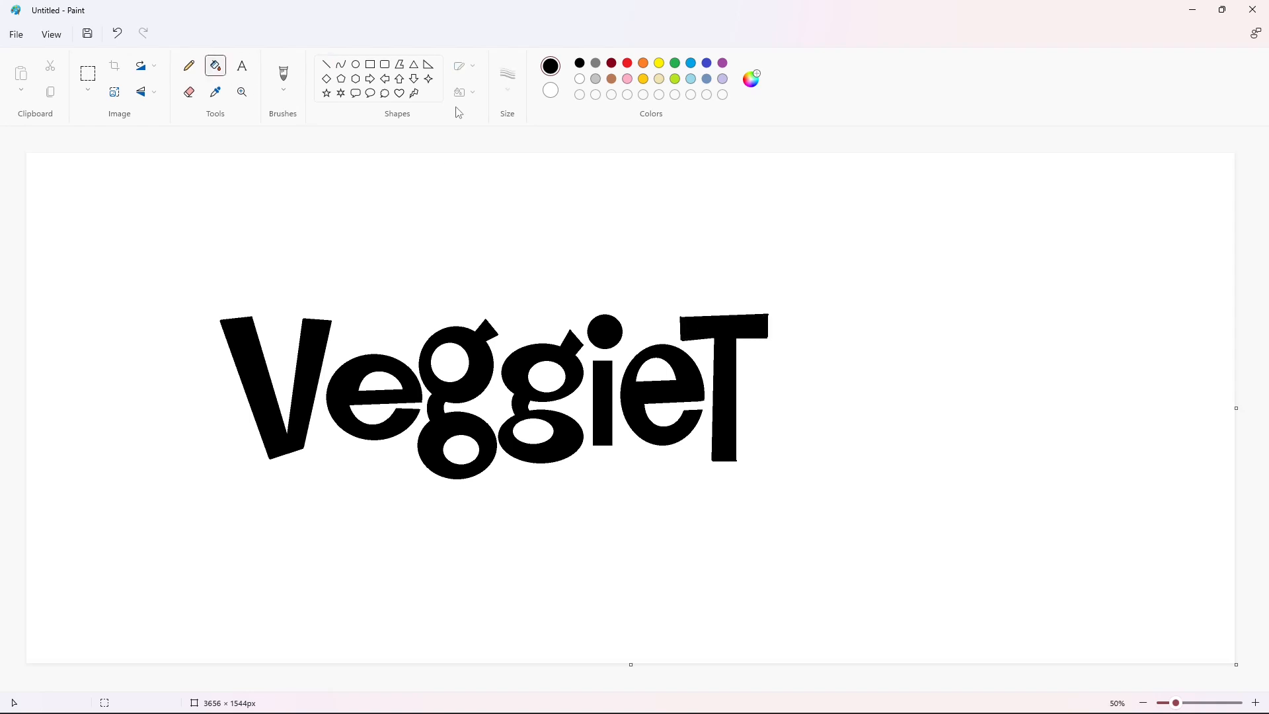
Draw the outer curve of the letter a, arching from beside the T's stem down to its right foot
click(341, 65)
mouse_move(746, 375)
mouse_down()
mouse_move(822, 359)
mouse_move(812, 352)
mouse_move(829, 434)
mouse_up()
click(756, 349)
click(781, 341)
click(913, 389)
click(832, 363)
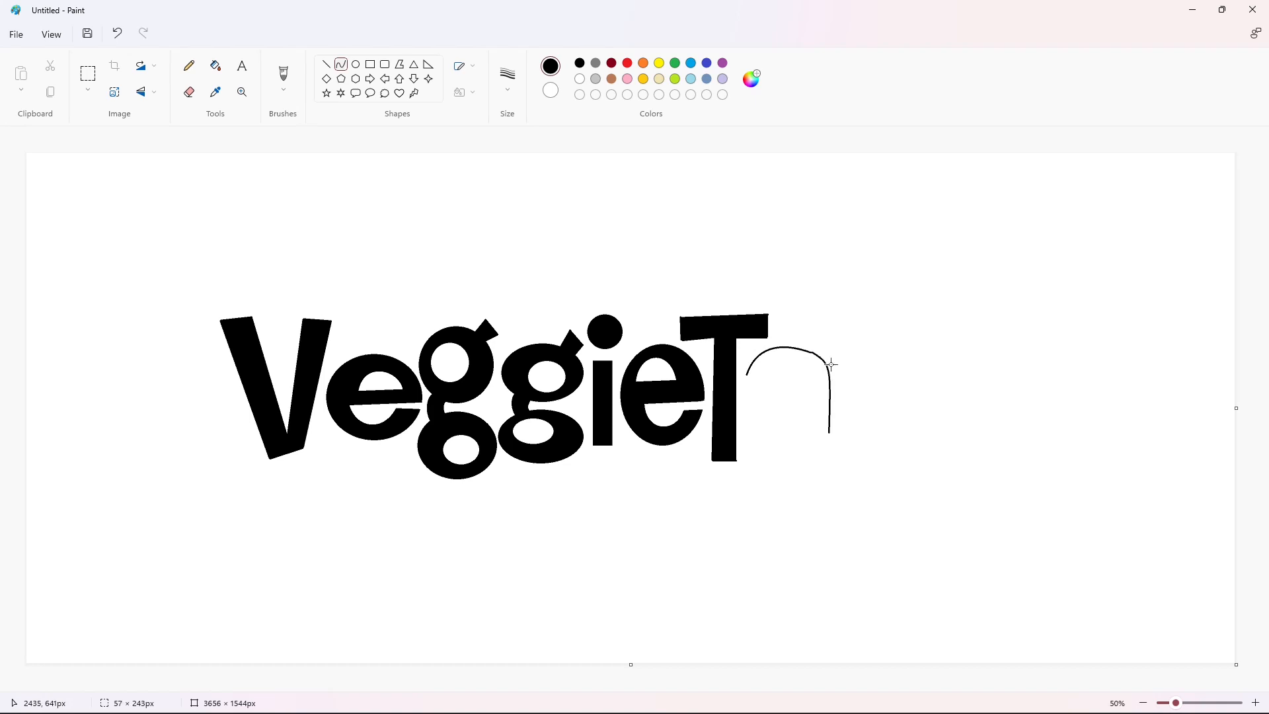
click(834, 384)
click(887, 384)
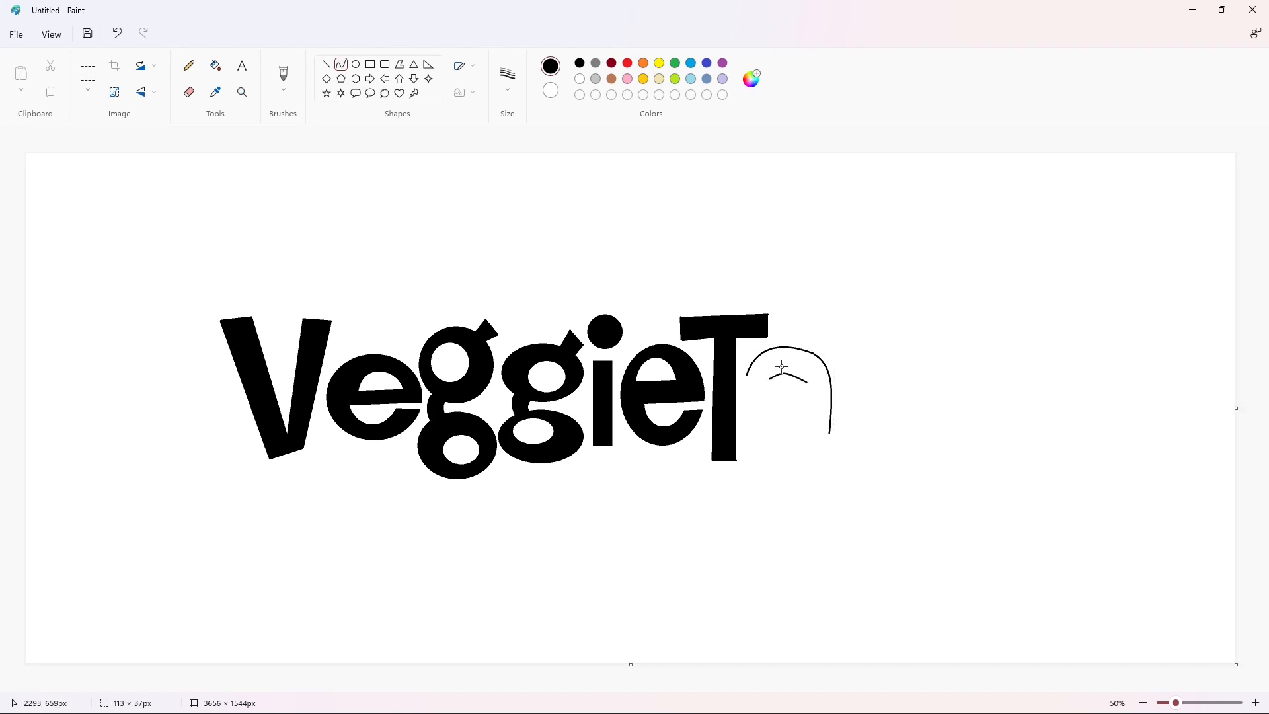
Draw the a's inner upper arch and the outer curve of its lower bowl, closing the letter's outline
click(806, 359)
click(857, 407)
click(767, 382)
click(739, 400)
click(829, 412)
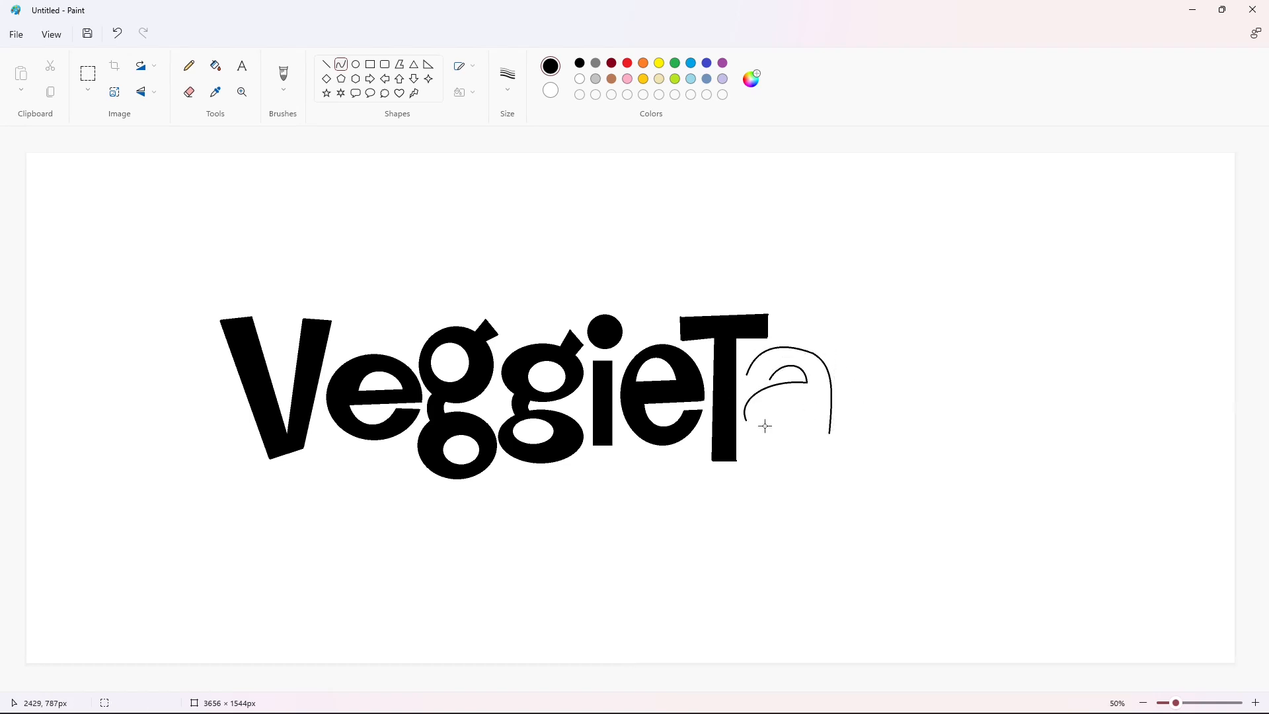
click(791, 445)
click(903, 431)
Draw the curved teardrop-shaped opening inside the lower bowl of the a
drag(777, 425, 812, 401)
click(785, 399)
click(761, 417)
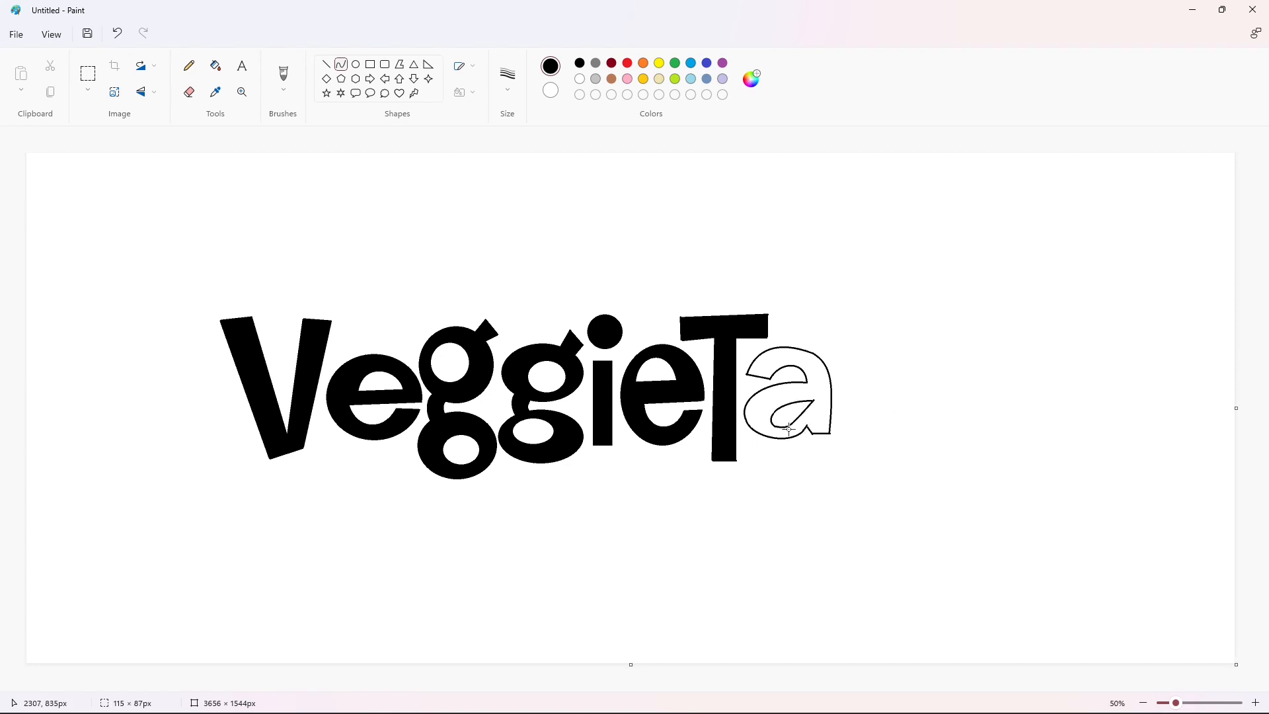
click(801, 429)
click(796, 431)
click(916, 428)
Fill the letter a with black
click(1255, 702)
drag(618, 686, 1048, 686)
scroll(793, 463, up, 2)
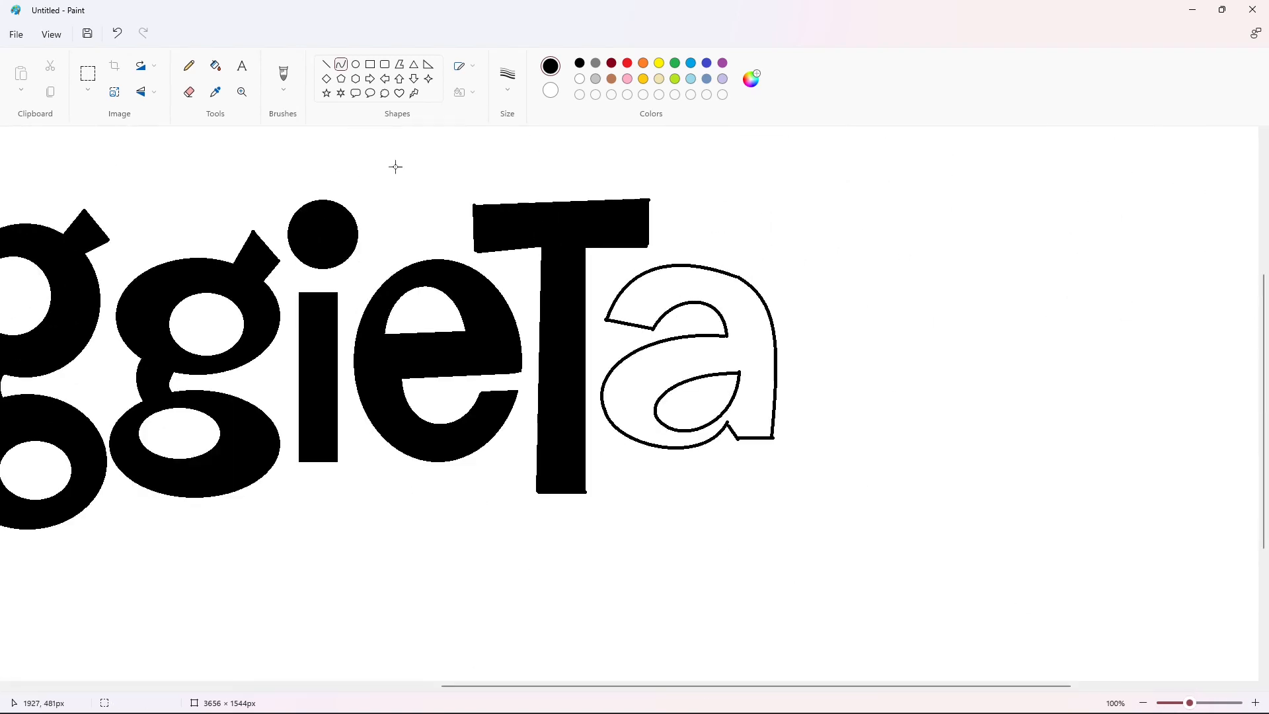
click(215, 66)
click(763, 360)
Trim the edges of the letter a with thin white lines
click(580, 79)
click(326, 64)
drag(775, 436, 776, 435)
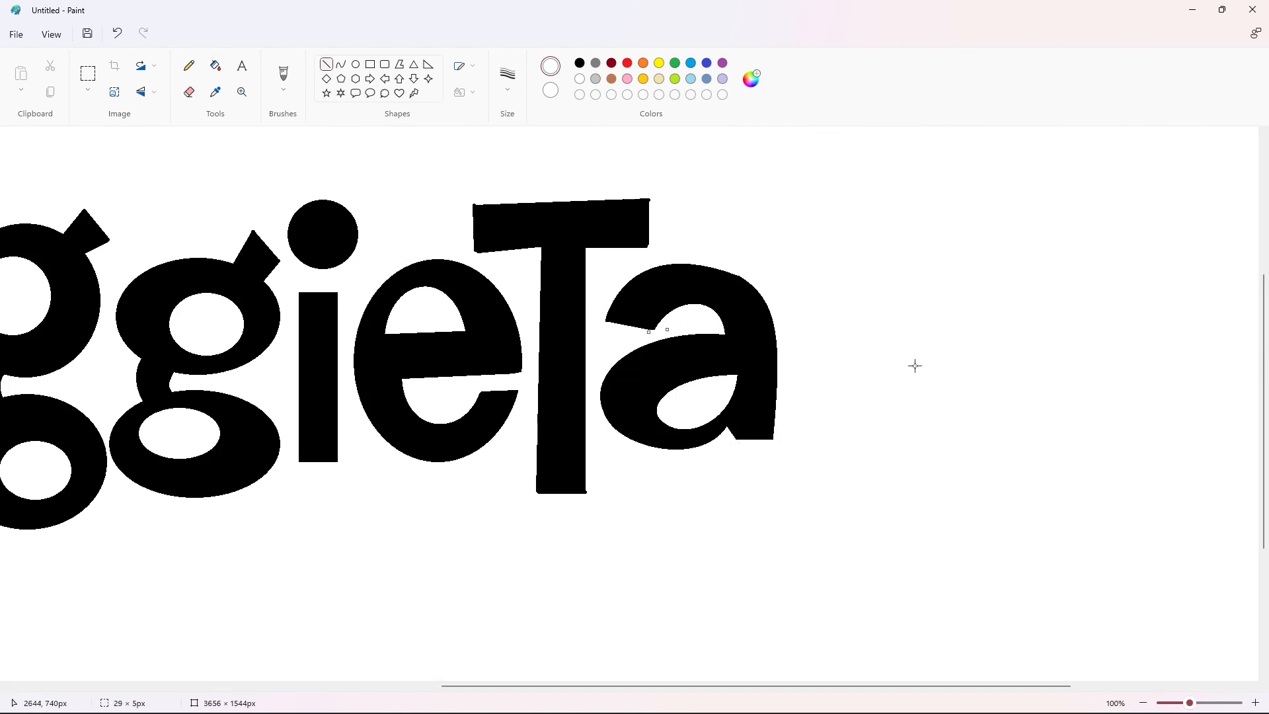
scroll(974, 548, down, 1)
Draw the letter l as a tall narrow black rectangle beside the a, and fill it black
click(371, 65)
click(580, 64)
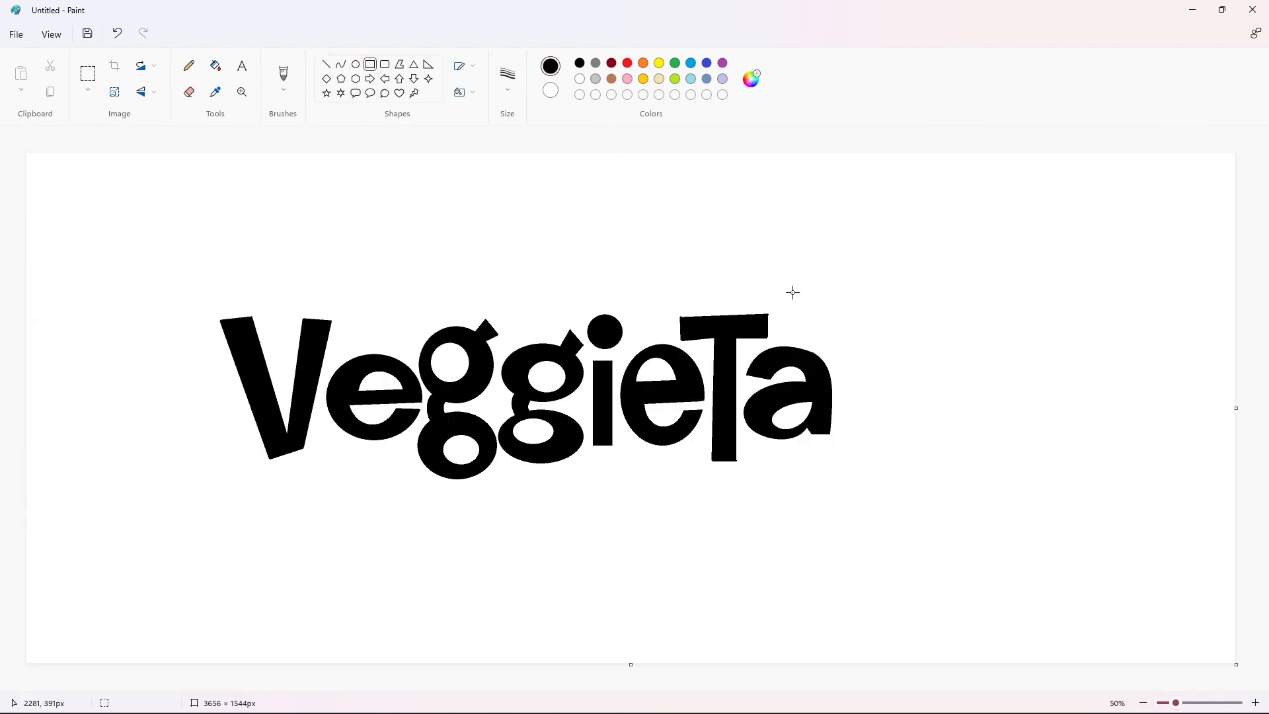
drag(842, 315, 862, 456)
click(918, 468)
click(217, 68)
click(860, 351)
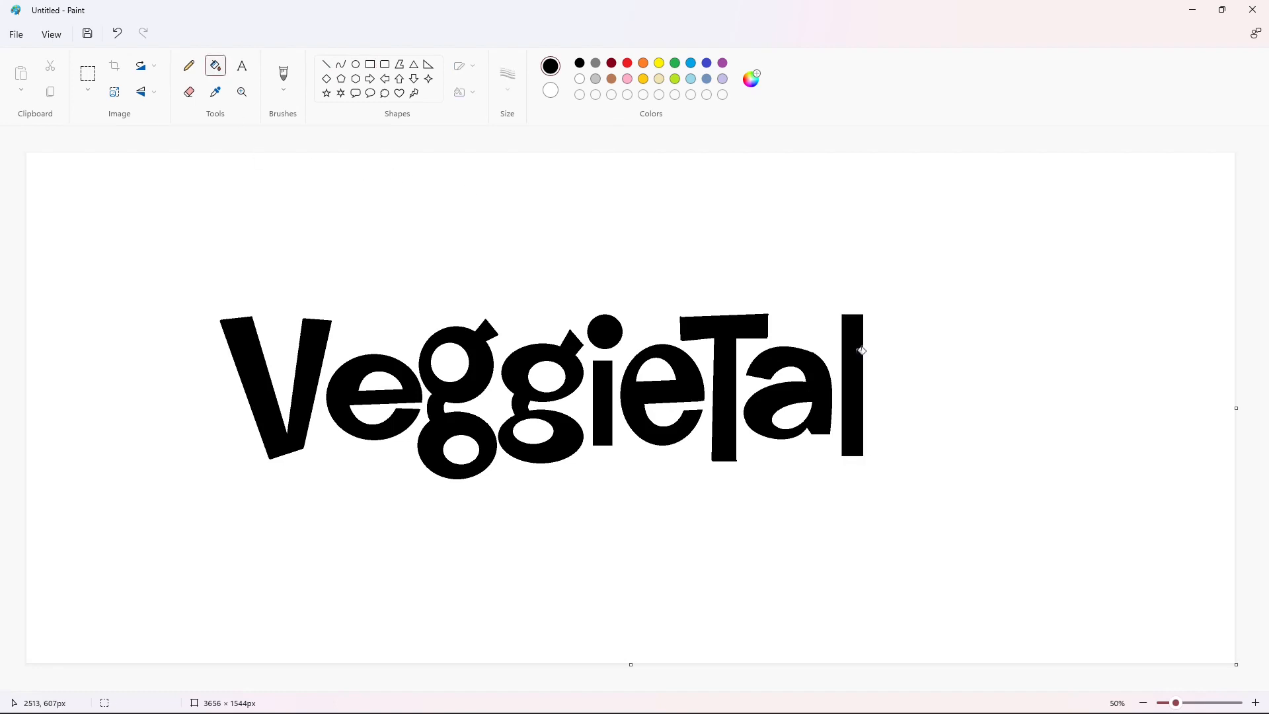
Draw the outer ellipse of another e beside the l, and add a horizontal crossbar line reaching its right edge
click(355, 64)
drag(867, 354, 955, 448)
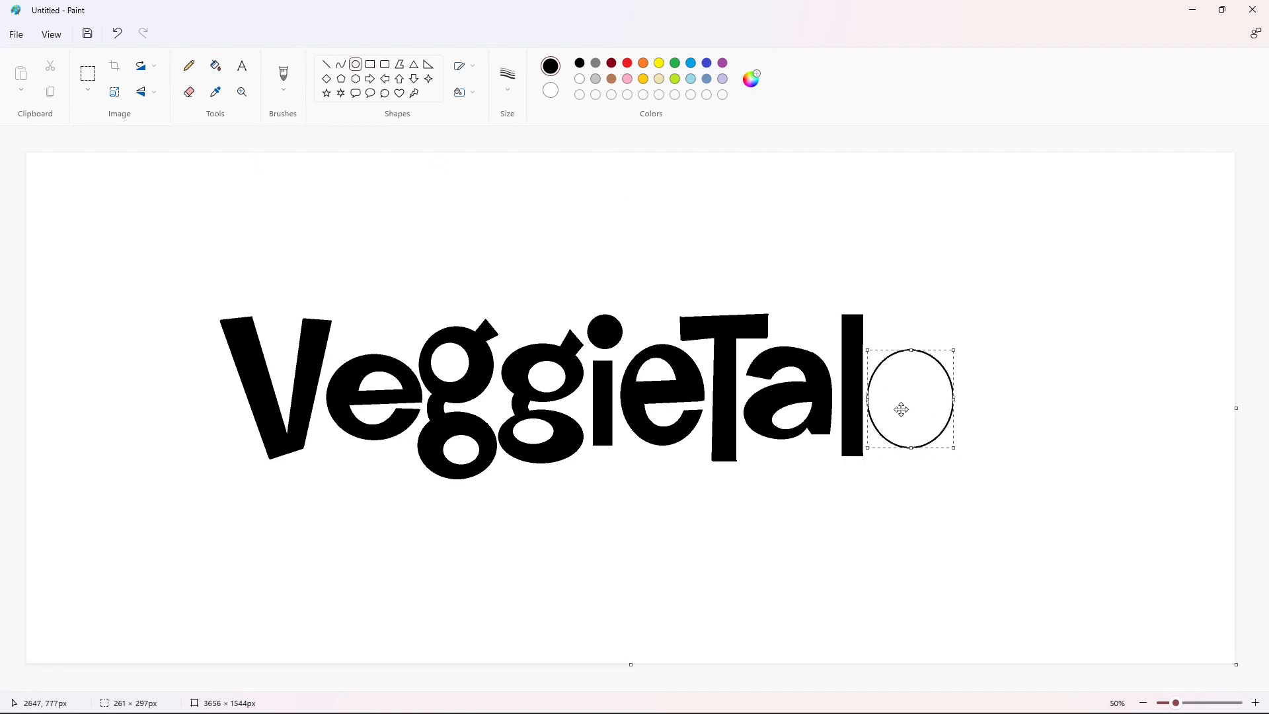
drag(955, 403, 960, 404)
click(1053, 435)
drag(914, 447, 891, 406)
click(330, 68)
click(1073, 418)
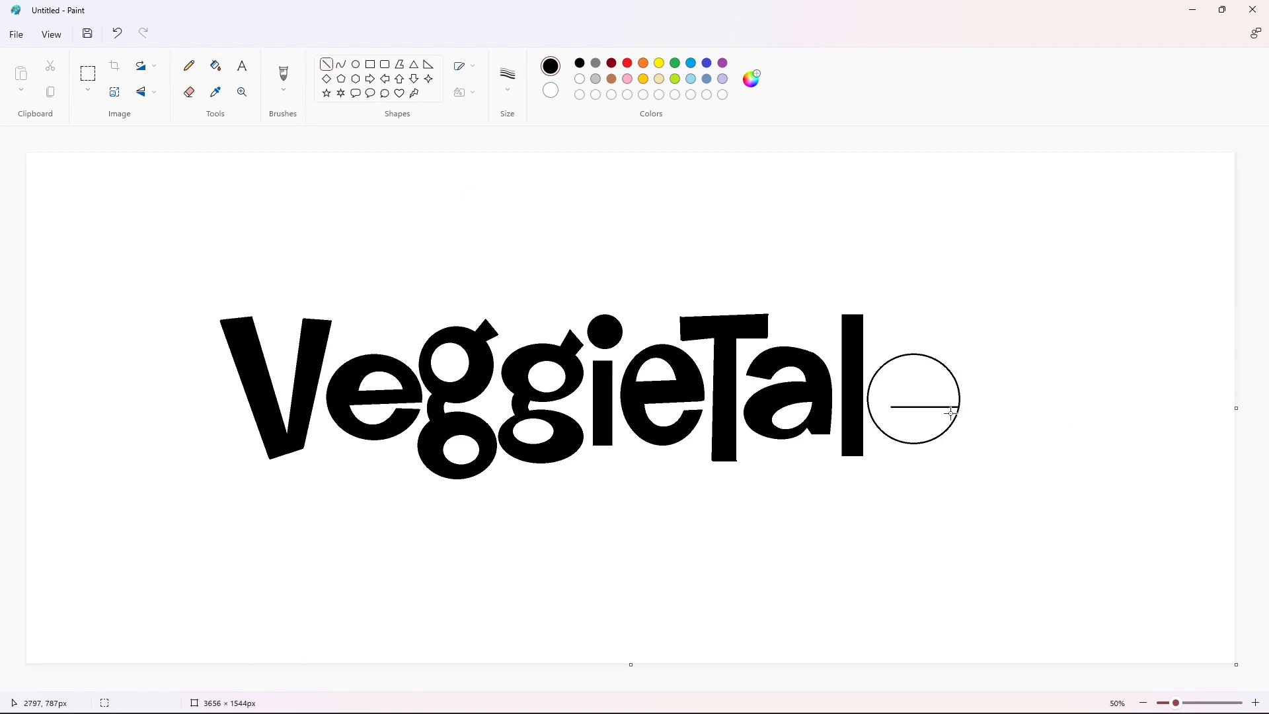
Draw the curved lower opening of the last e beneath its crossbar
click(345, 66)
drag(936, 415, 891, 406)
drag(919, 416, 924, 433)
click(898, 437)
click(997, 438)
Draw the arched upper counter of the last e above its crossbar, and fill the letter body with black
click(327, 65)
click(341, 64)
drag(896, 388, 943, 385)
drag(916, 379, 907, 359)
click(929, 361)
click(1050, 396)
click(216, 66)
click(883, 384)
Extend the last e's lower opening through its right edge with a short white line and white fill
scroll(741, 583, up, 1)
scroll(725, 586, down, 3)
drag(613, 686, 1033, 686)
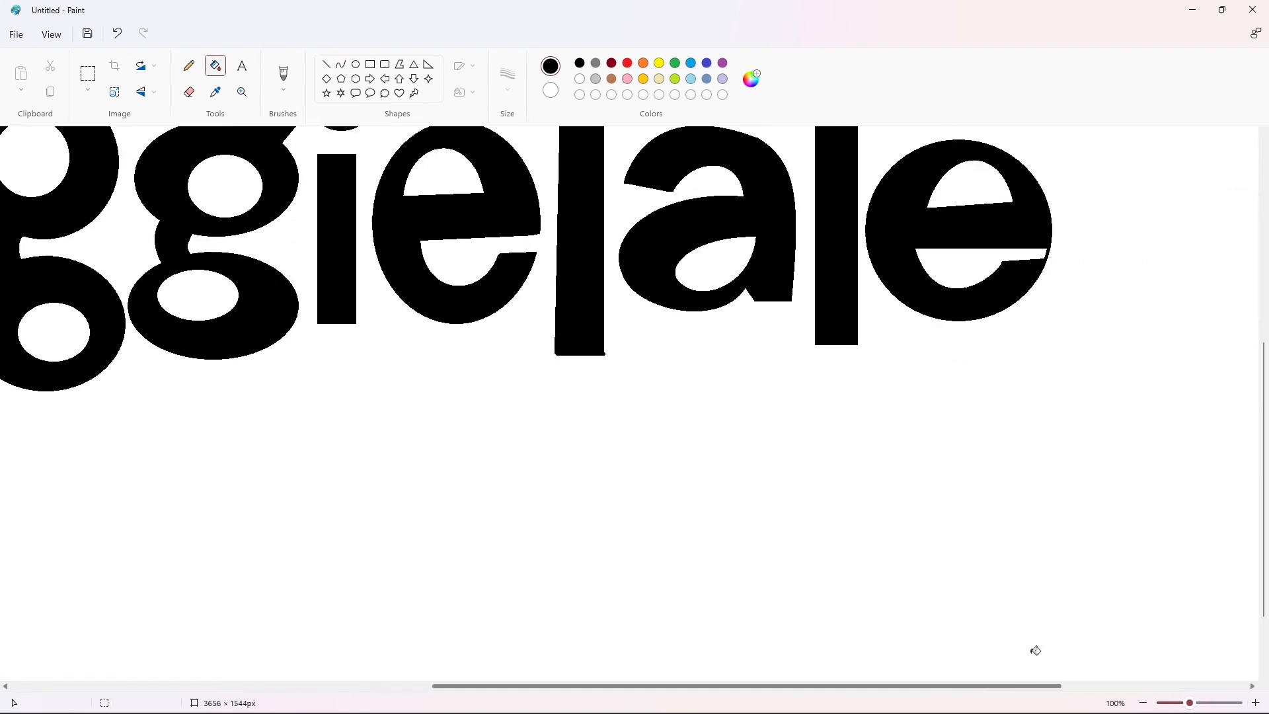
scroll(1033, 648, up, 1)
click(326, 65)
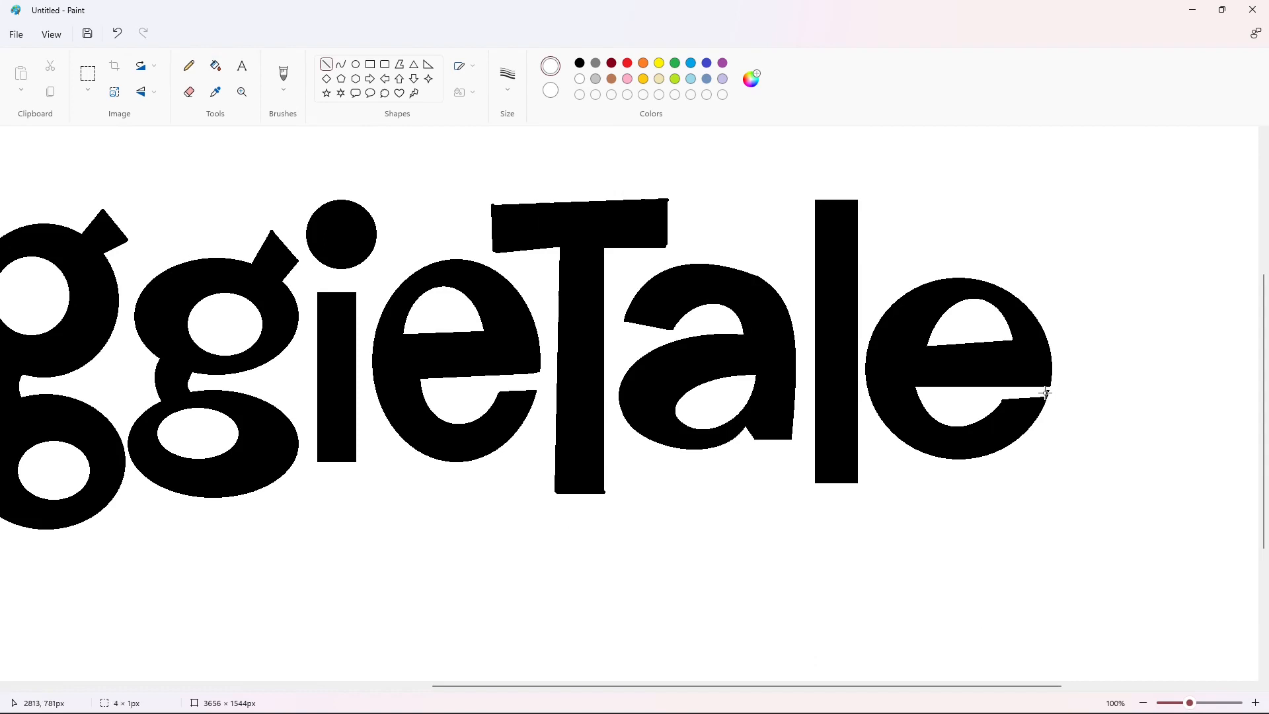
click(215, 66)
scroll(1069, 572, down, 1)
Draw the outer top and left curves of a letter s in black beside the last e
click(341, 64)
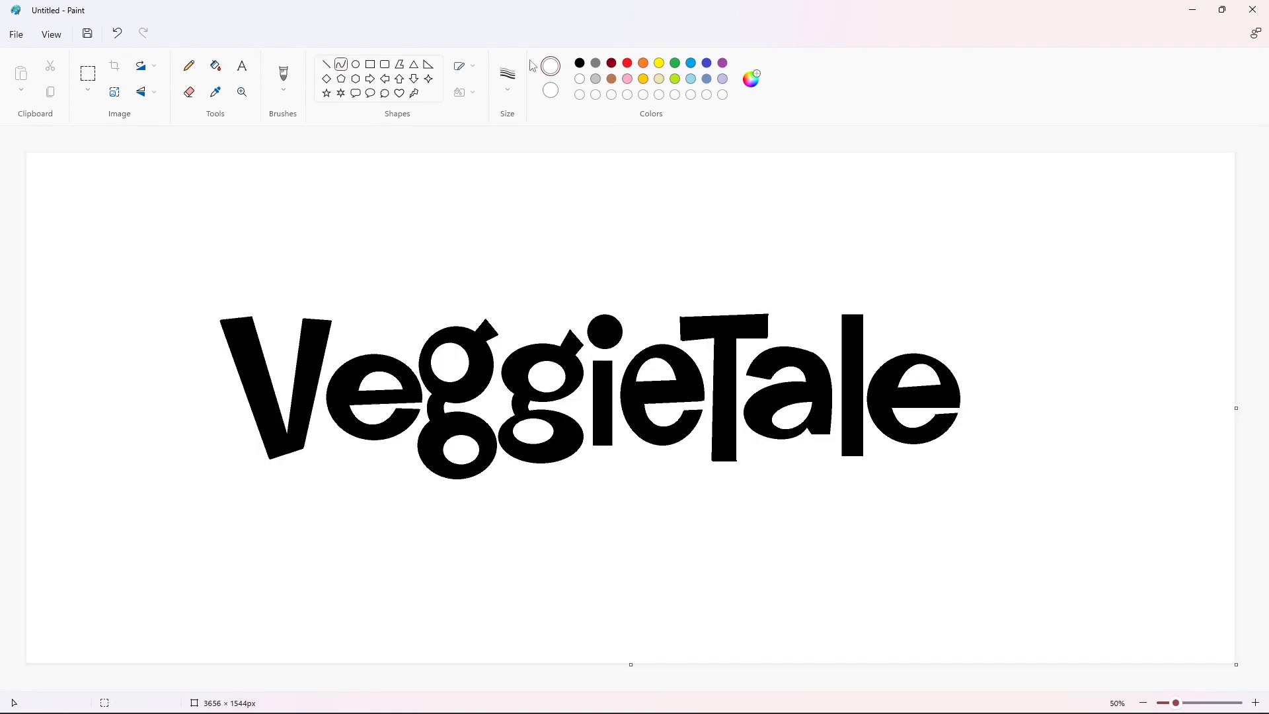
drag(998, 353, 987, 330)
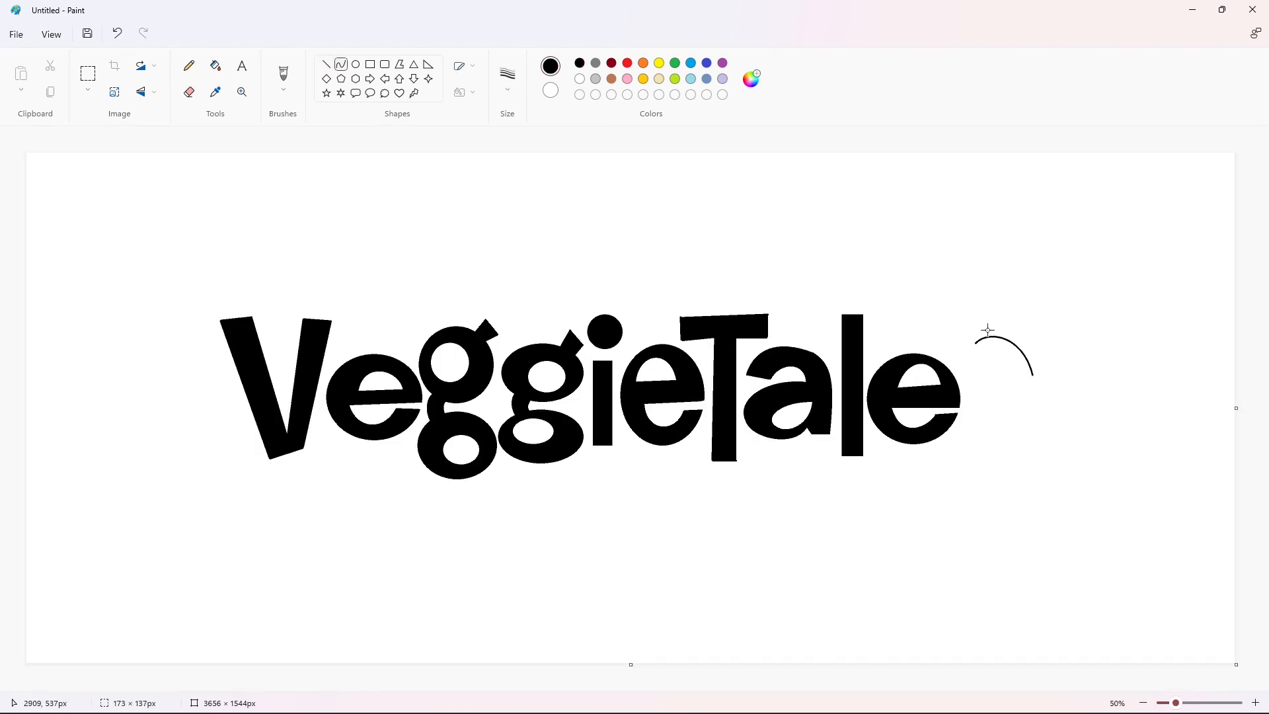
click(1078, 350)
drag(993, 355, 952, 371)
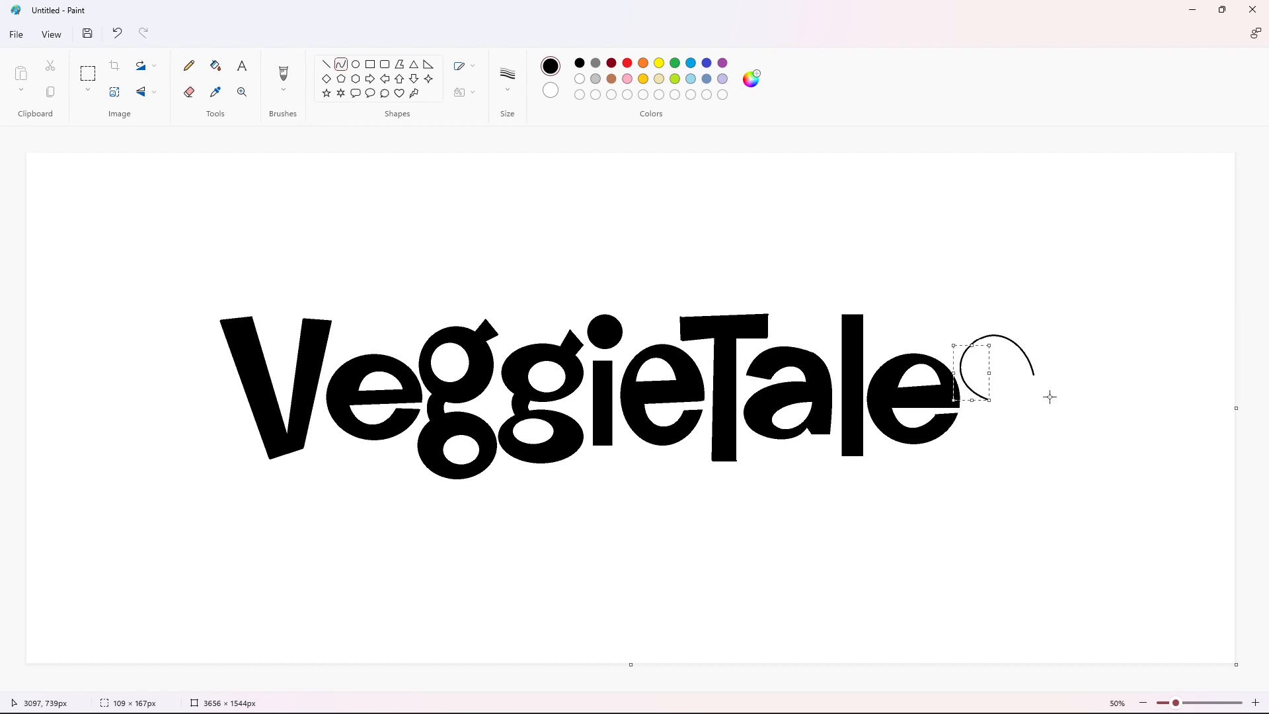
Add a short horizontal line at the s's upper tip, and draw the inner curve of its upper bowl
click(326, 64)
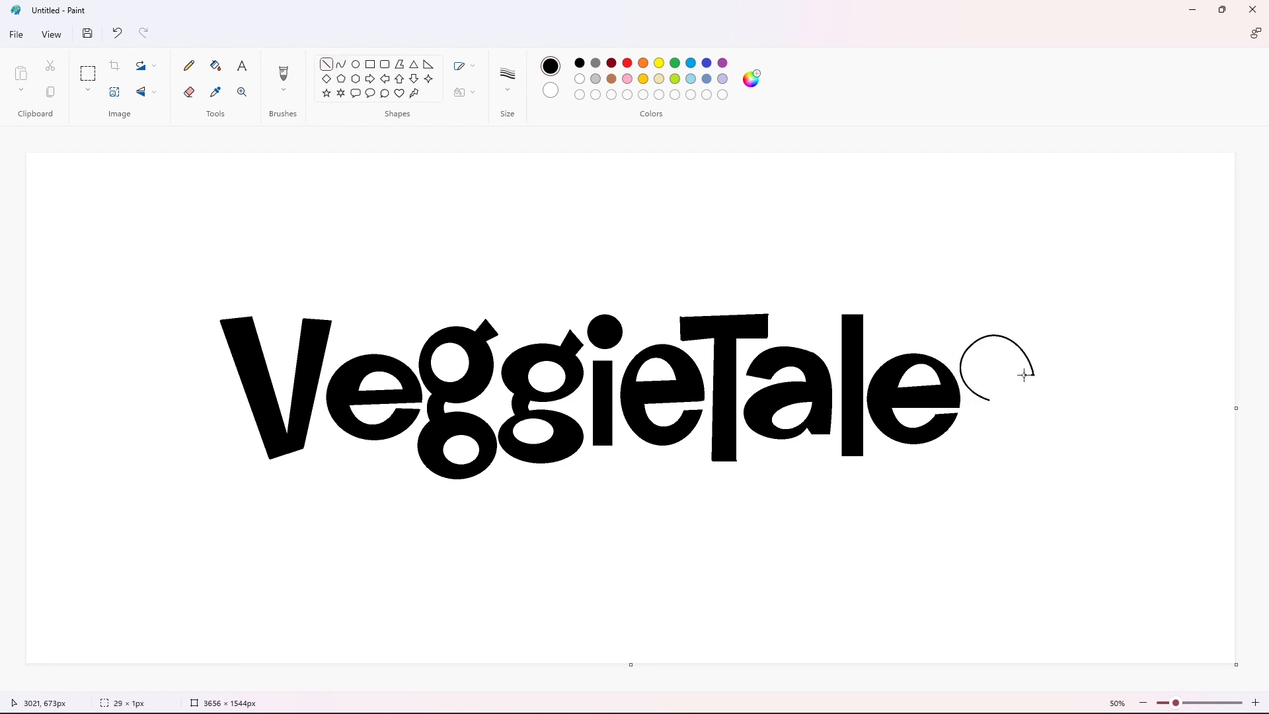
click(341, 64)
drag(979, 358, 978, 357)
drag(1002, 353, 975, 367)
click(1088, 380)
click(982, 376)
click(1039, 402)
Draw the inner curl of the s's lower bowl with curves
drag(995, 414, 1000, 431)
mouse_move(1008, 423)
mouse_down()
mouse_move(982, 407)
mouse_move(981, 428)
mouse_up()
click(1011, 413)
click(1060, 438)
click(988, 431)
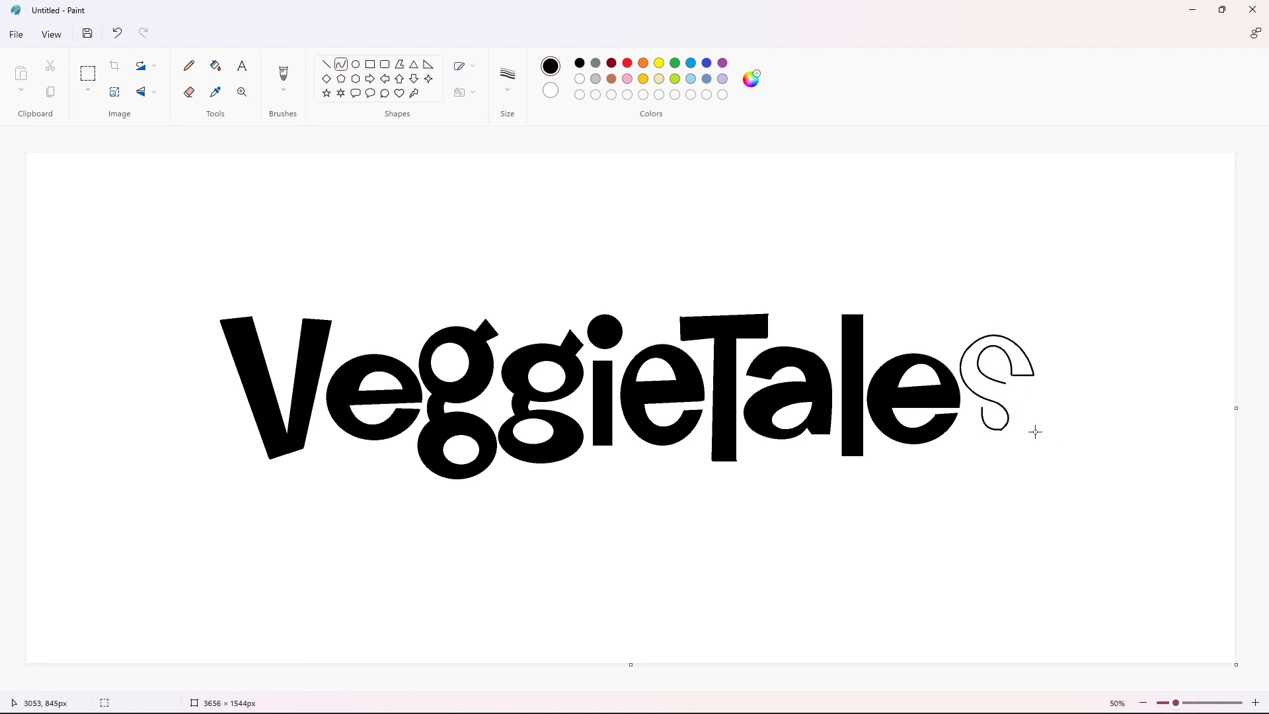
Draw the outer right curve of the s's lower bowl and continue it around the bottom to the left tail
drag(1005, 383, 1031, 395)
click(1034, 433)
click(1109, 494)
drag(1005, 451, 966, 411)
click(977, 453)
click(971, 450)
click(1147, 603)
Close the s's lower left tail with a short line, and fill the letter with black
click(1255, 703)
scroll(958, 594, down, 3)
drag(645, 686, 1147, 684)
drag(904, 391, 934, 386)
scroll(934, 386, up, 3)
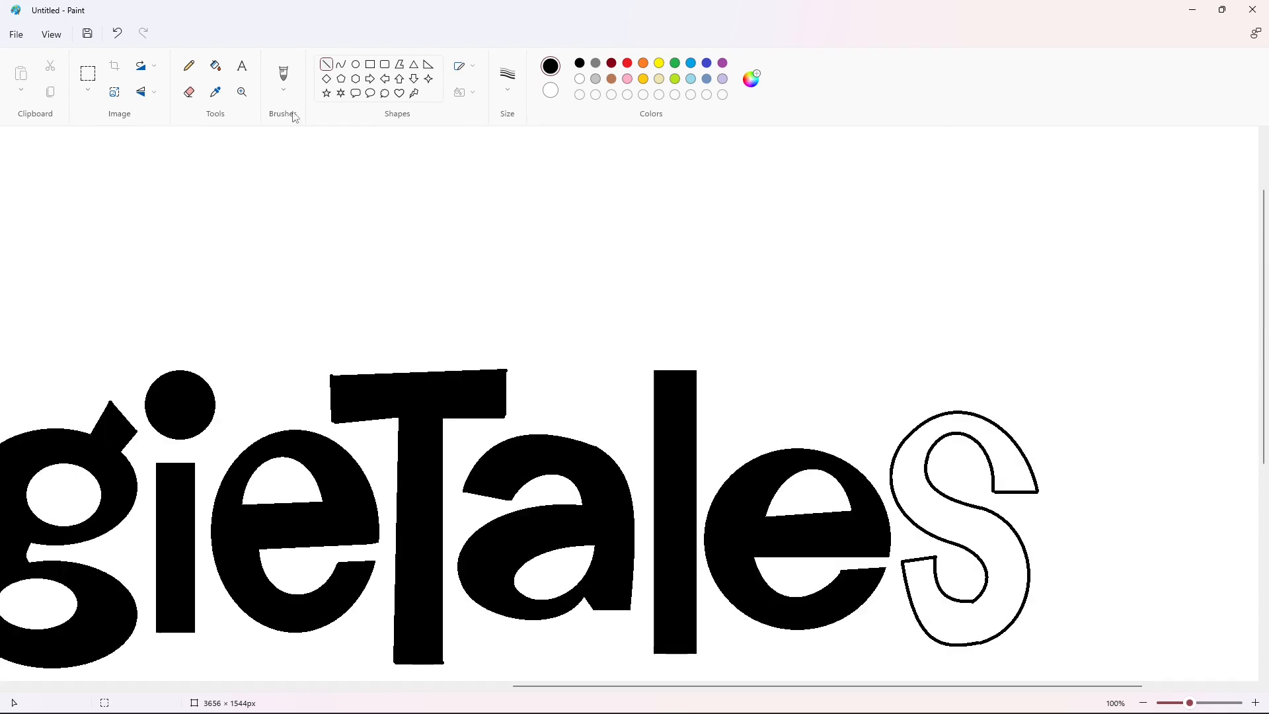
click(216, 65)
click(1008, 562)
click(1144, 702)
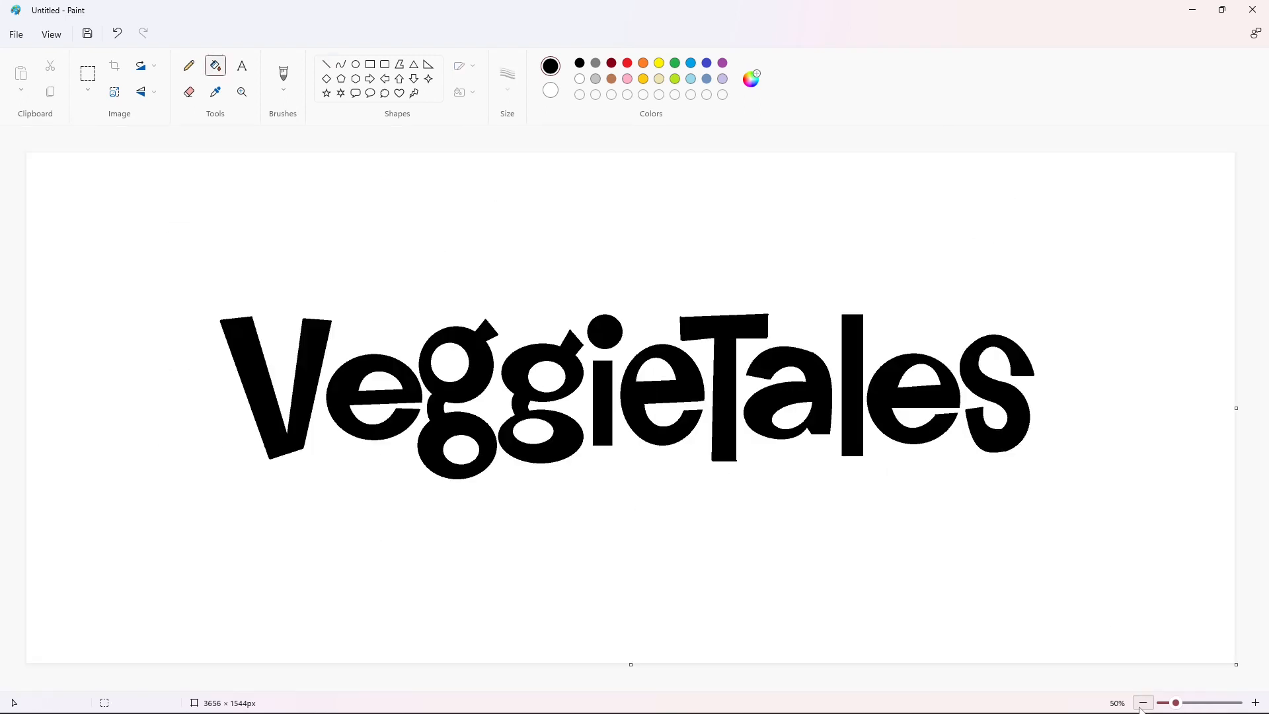
Draw a small circle of about 49 × 49 px beside the upper right of the s
click(355, 64)
drag(1028, 330, 1043, 347)
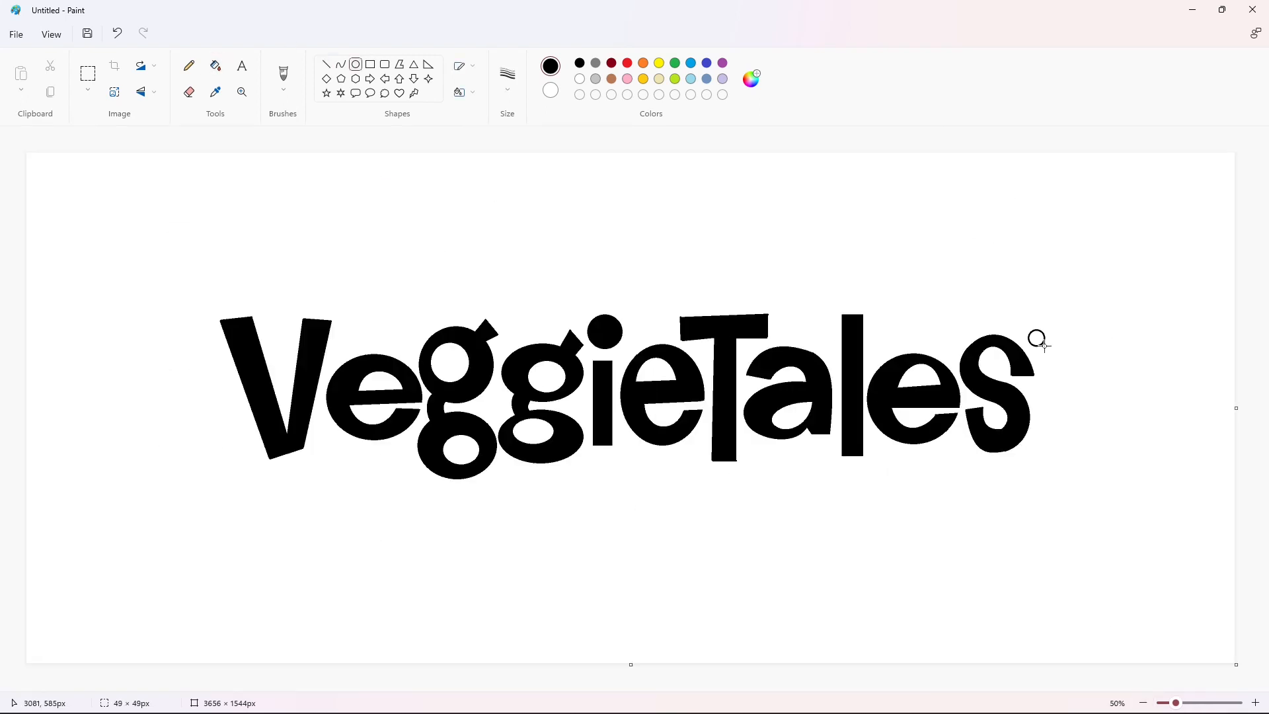
scroll(1035, 407, up, 2)
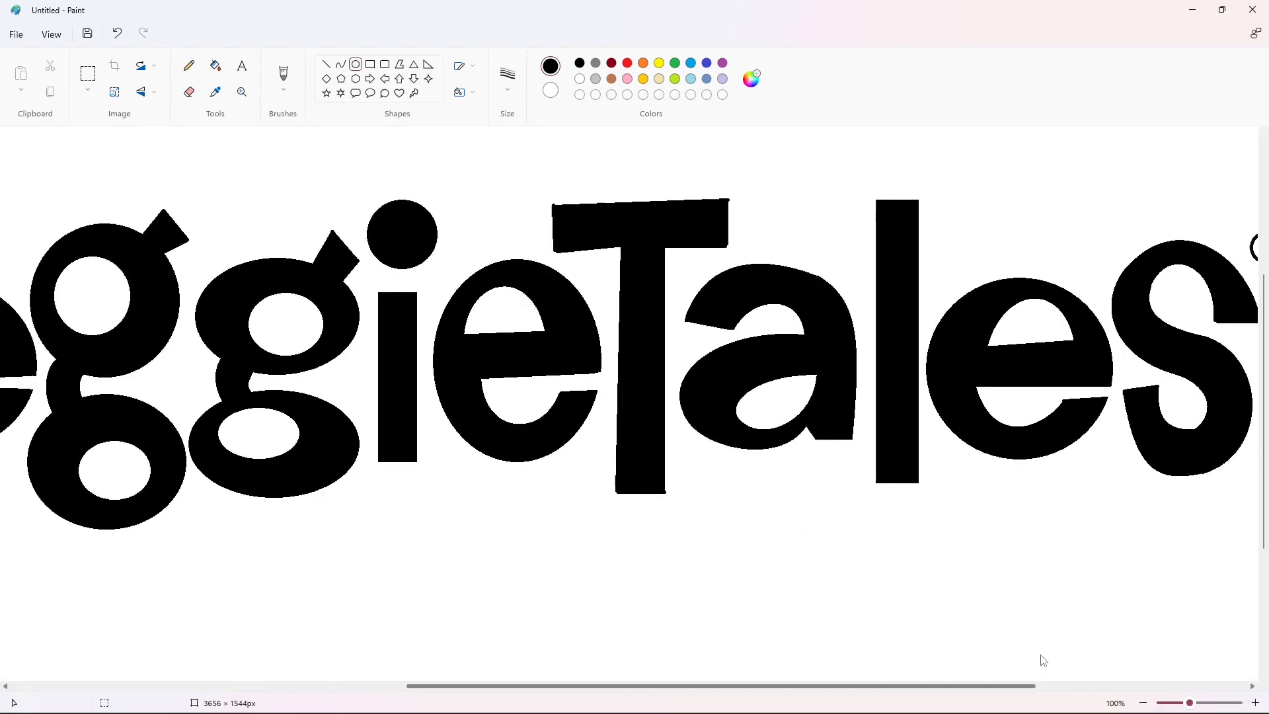
Add a bold letter R in Arial size 30 and position it inside the small circle
click(241, 65)
click(760, 261)
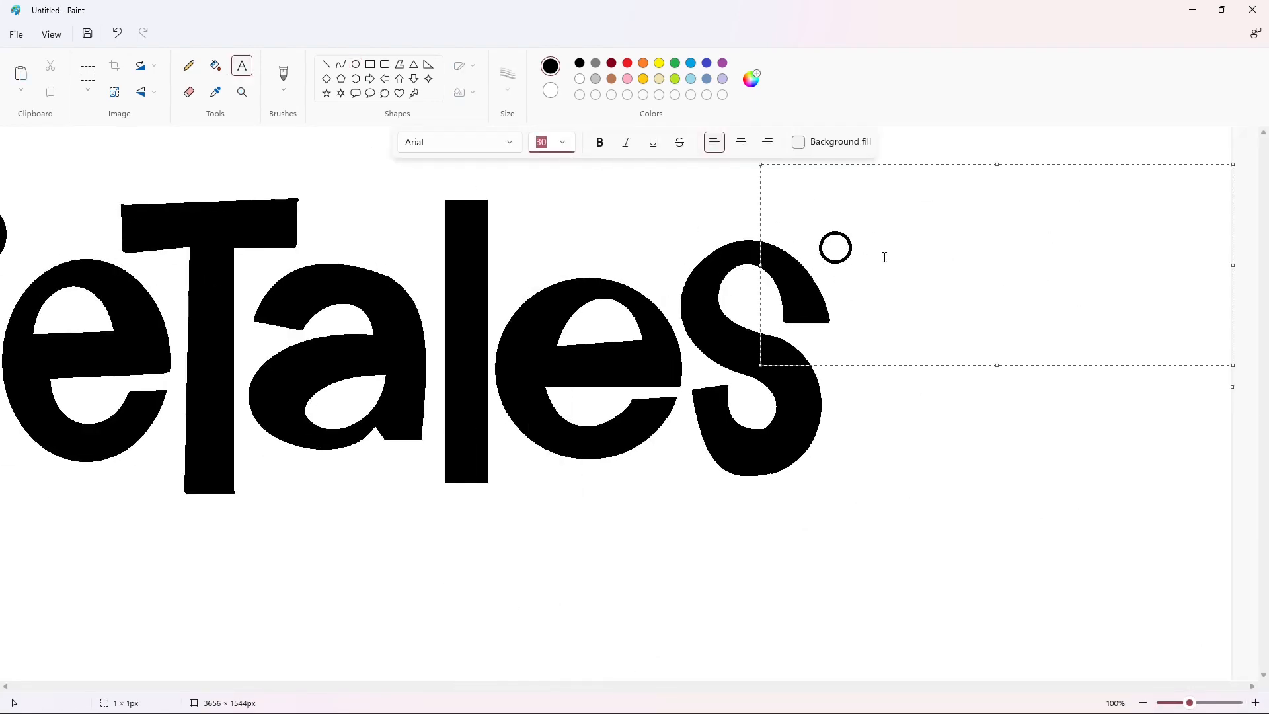
text(R)
key(ctrl+a)
key(ctrl+b)
drag(760, 165, 823, 230)
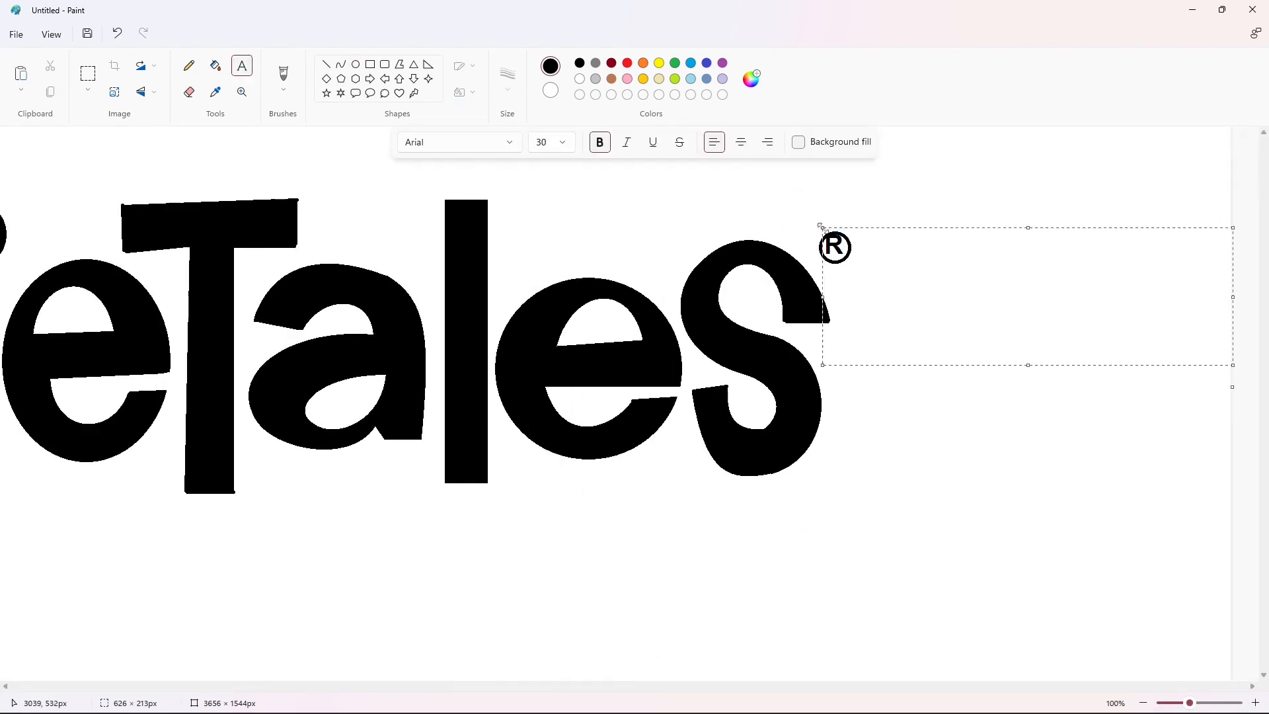
scroll(1097, 608, down, 2)
Draw a long shallow arch above the lettering, extending past both ends of the word
click(341, 64)
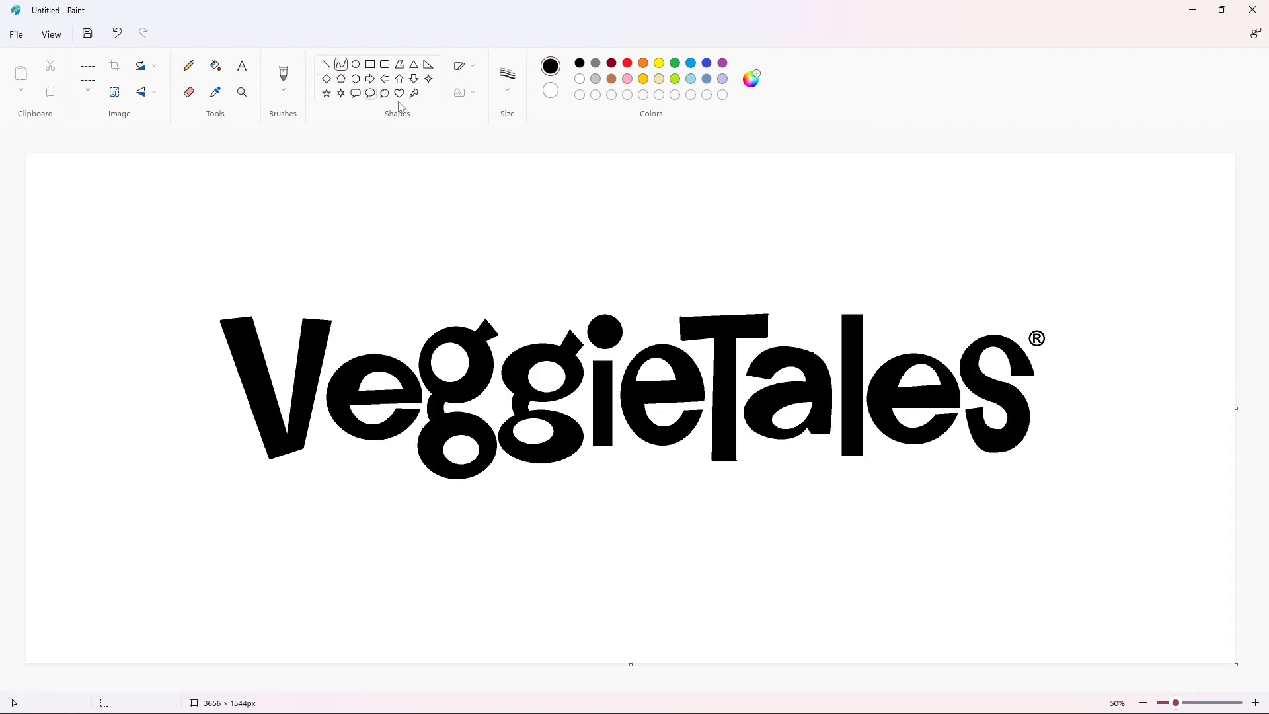
drag(1104, 283, 147, 299)
drag(661, 291, 725, 235)
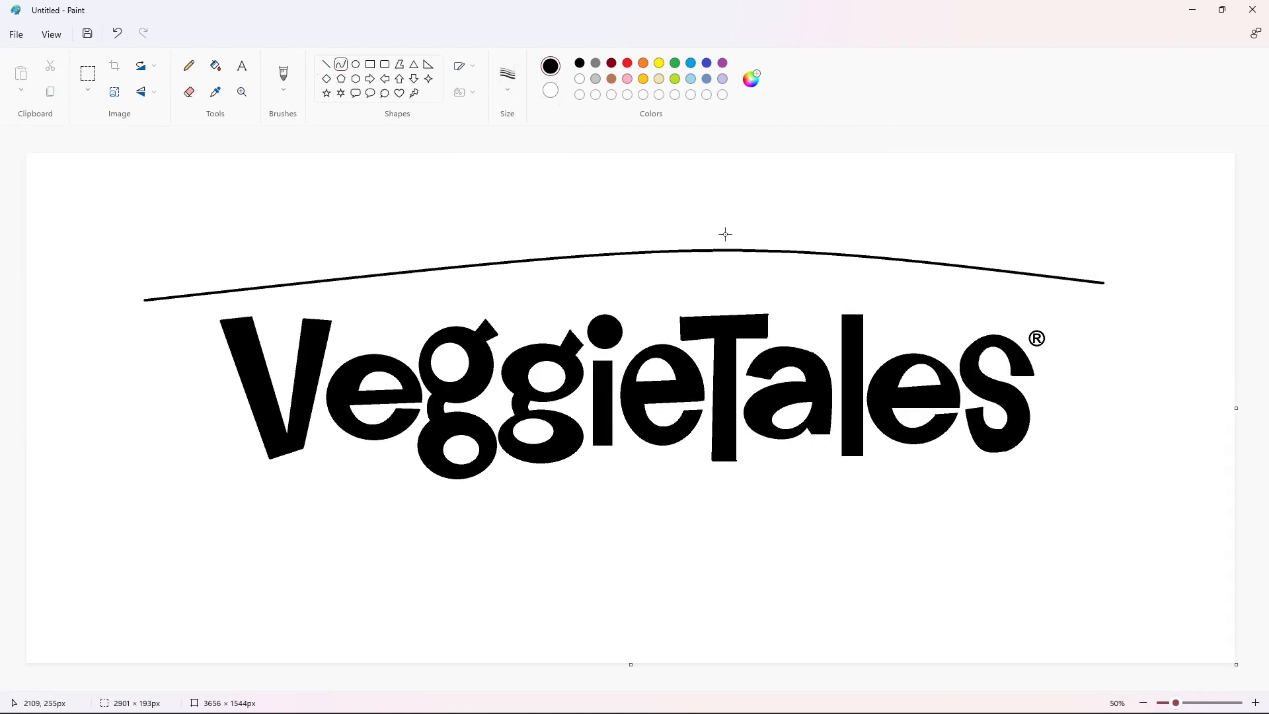
drag(433, 246, 319, 244)
click(1093, 439)
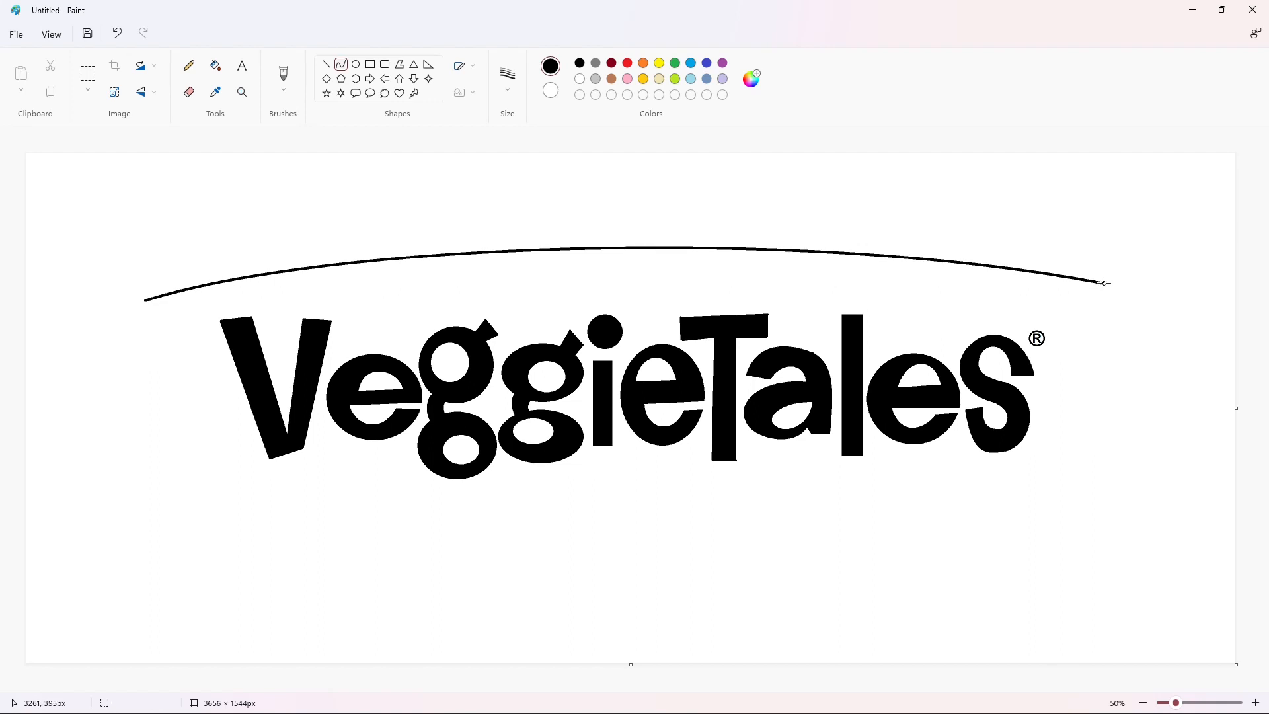
mouse_move(1100, 281)
mouse_down()
mouse_move(1005, 527)
mouse_move(1151, 293)
mouse_up()
drag(1126, 349, 1099, 416)
key(ctrl+z)
mouse_move(1103, 283)
mouse_down()
mouse_move(1116, 343)
mouse_move(1125, 290)
mouse_move(1108, 355)
mouse_move(1124, 289)
mouse_move(1117, 343)
mouse_up()
key(ctrl+z)
key(ctrl+z)
Round the panel outline's upper right corner, and draw its curved right side down to the bottom below the s
drag(1107, 292, 1127, 287)
click(1132, 296)
click(1179, 363)
drag(1117, 342, 974, 539)
drag(1051, 441, 1084, 429)
mouse_move(1022, 496)
mouse_down()
mouse_move(1015, 539)
mouse_move(226, 474)
mouse_up()
click(1167, 517)
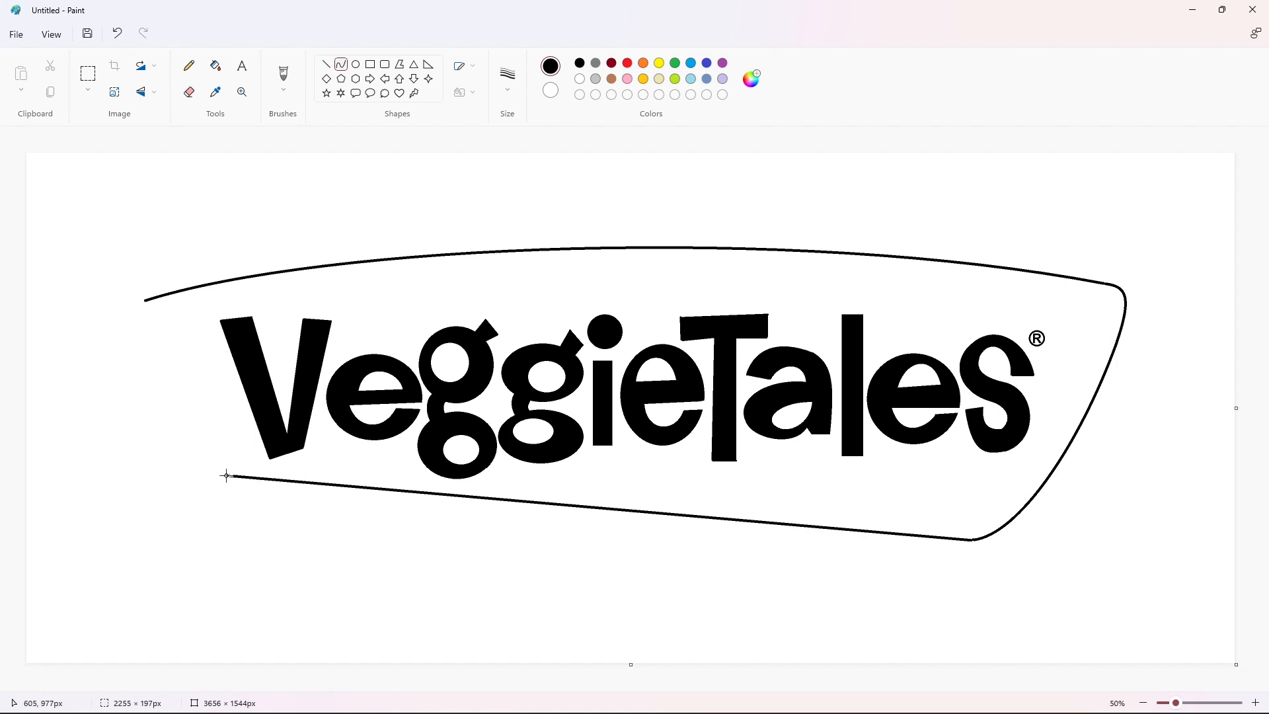
mouse_move(825, 538)
mouse_down()
mouse_move(816, 558)
mouse_move(447, 536)
mouse_up()
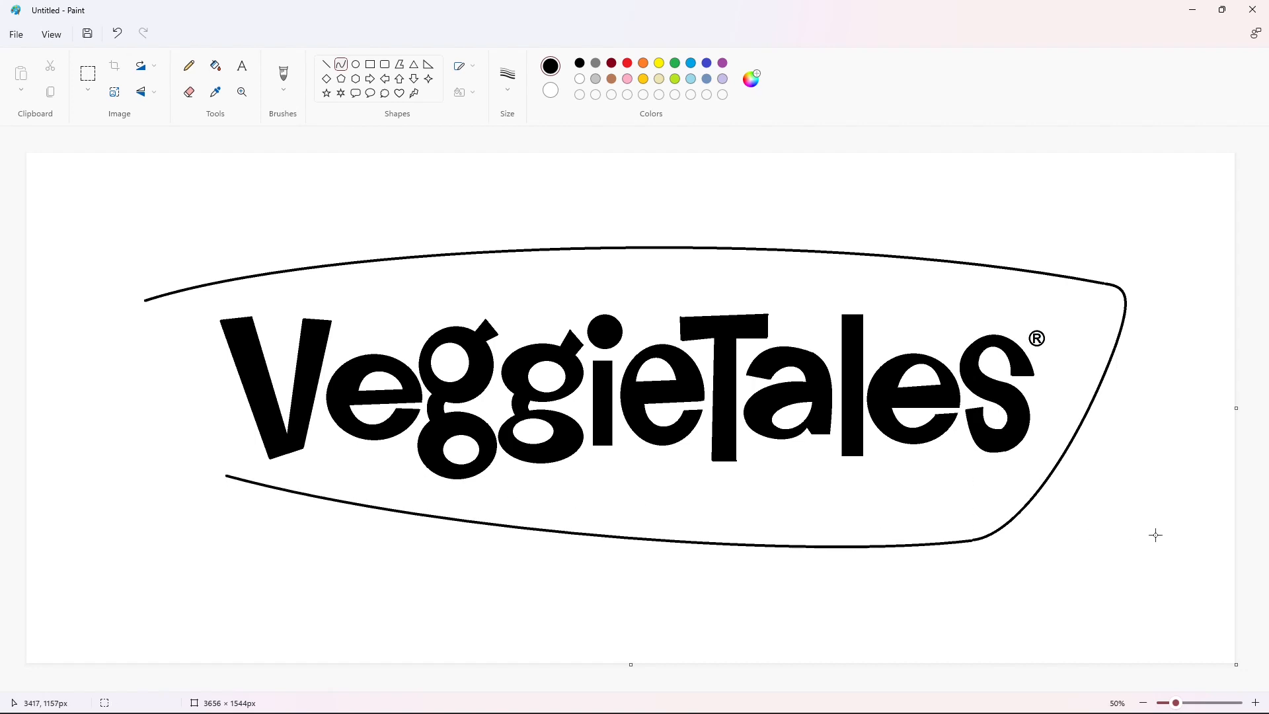
key(ctrl+z)
Draw the panel's bottom edge as a shallow downward curve from the lower right corner to below the V
drag(973, 540, 225, 474)
drag(866, 543, 836, 557)
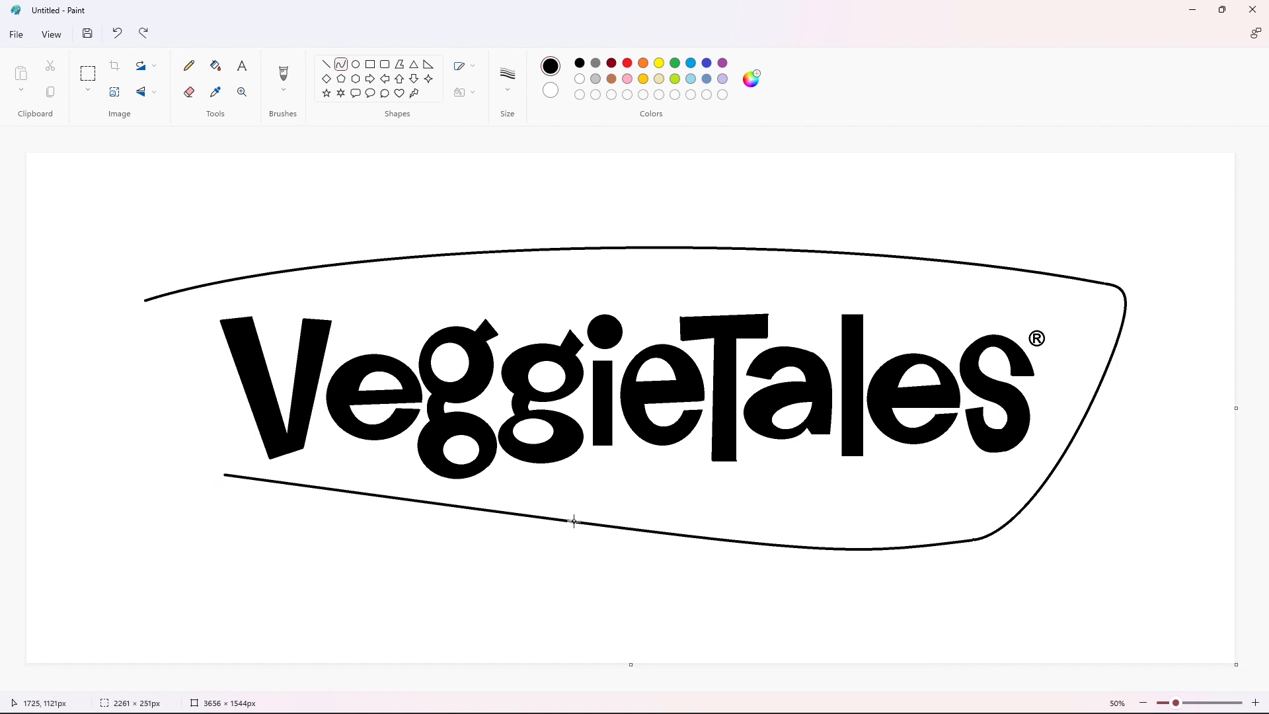
drag(574, 522, 574, 536)
click(1110, 561)
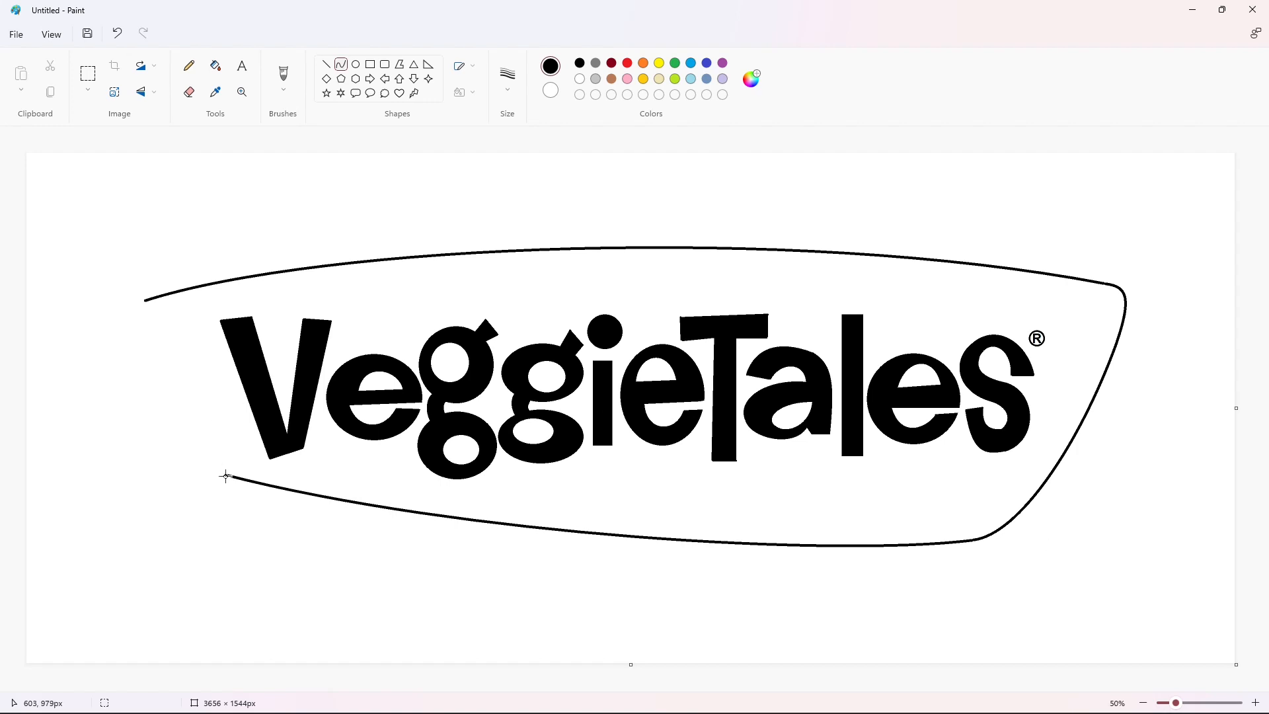
drag(225, 476, 128, 338)
drag(176, 407, 153, 417)
key(ctrl+z)
Close the panel outline with a curved left side and rounded upper left corner, smoothing the corner's join with a short line
drag(225, 474, 131, 345)
mouse_move(181, 424)
mouse_down()
mouse_move(194, 464)
mouse_move(165, 439)
mouse_move(137, 308)
mouse_move(122, 320)
mouse_move(124, 310)
mouse_up()
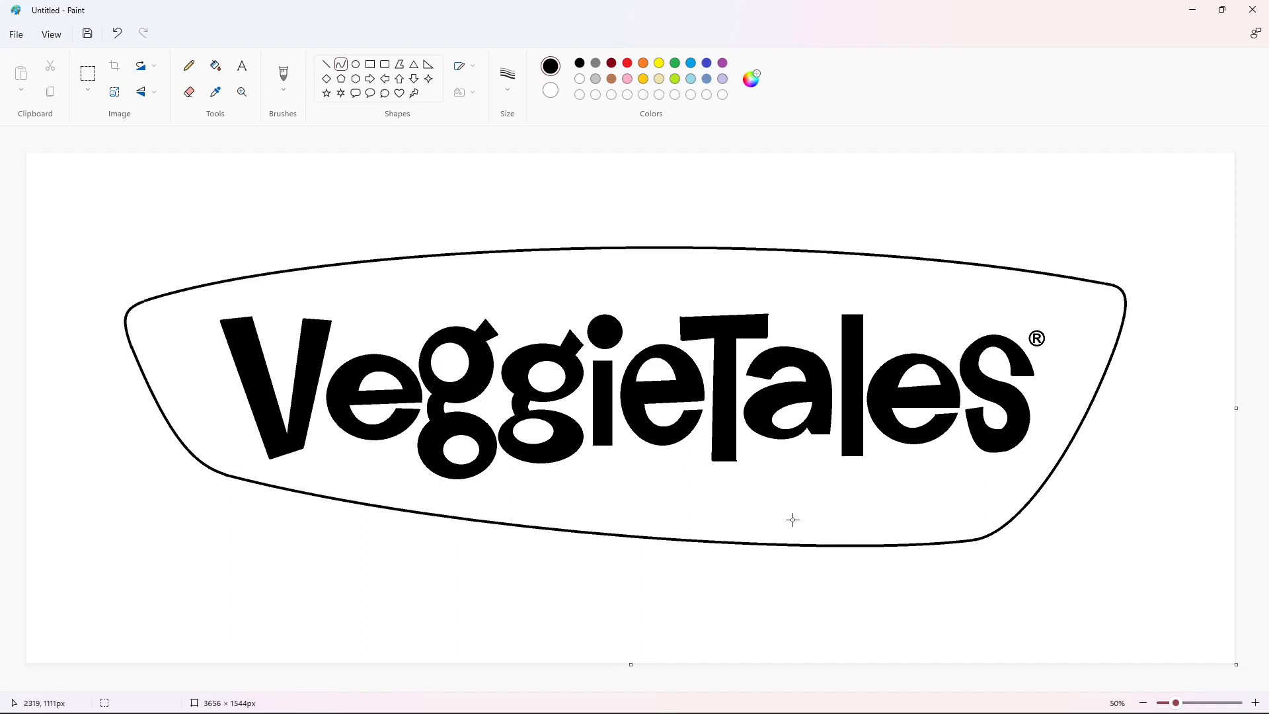
click(1254, 703)
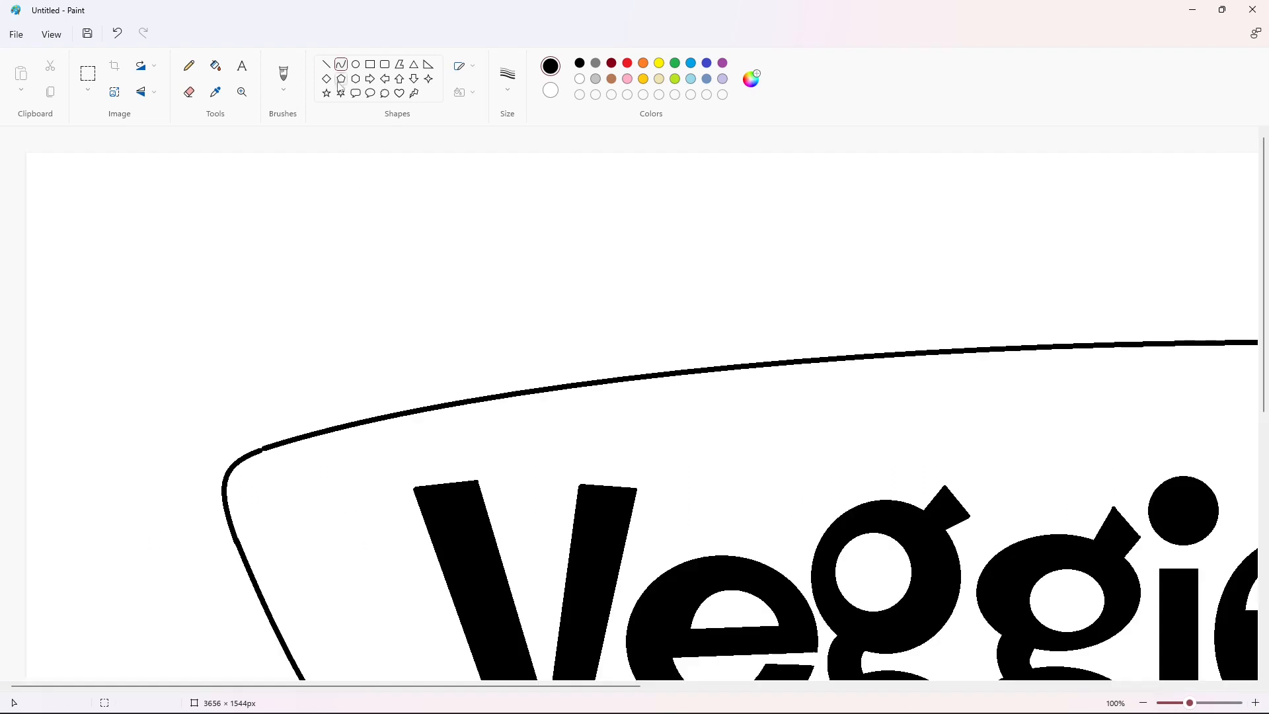
click(326, 64)
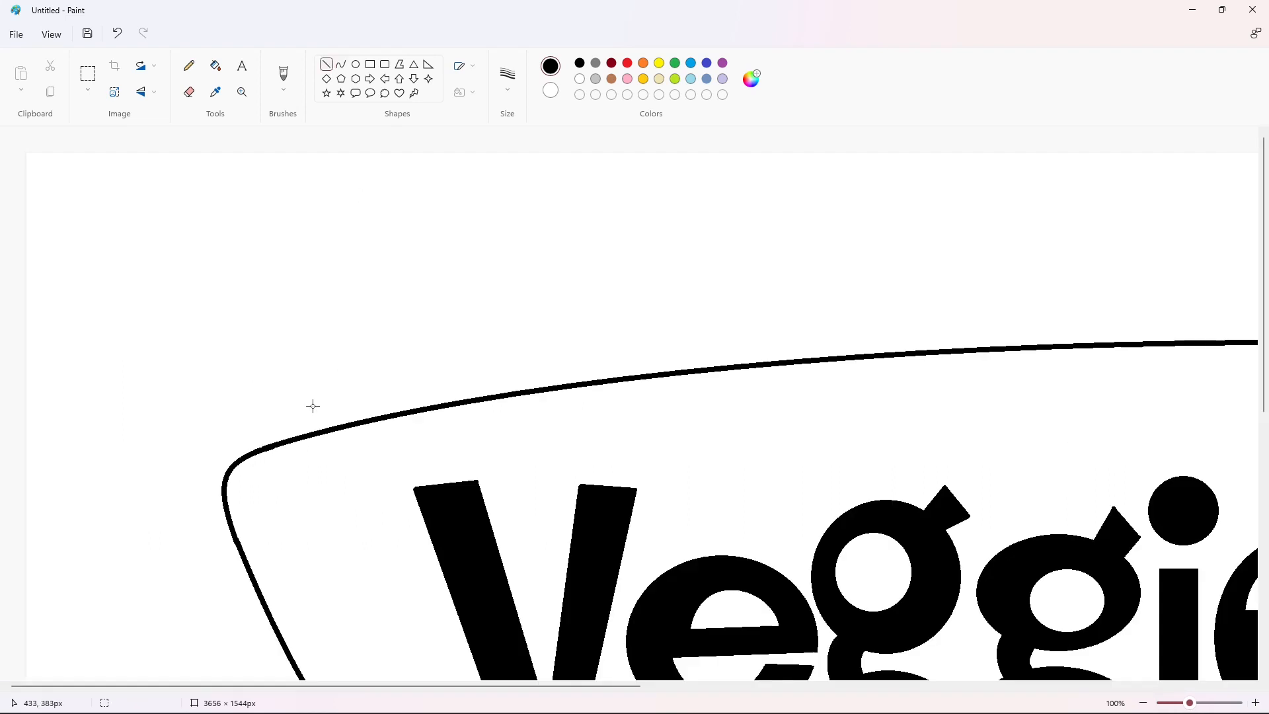
click(1143, 703)
Copy the area around the lettering, and widen the canvas to 7104 px
click(90, 78)
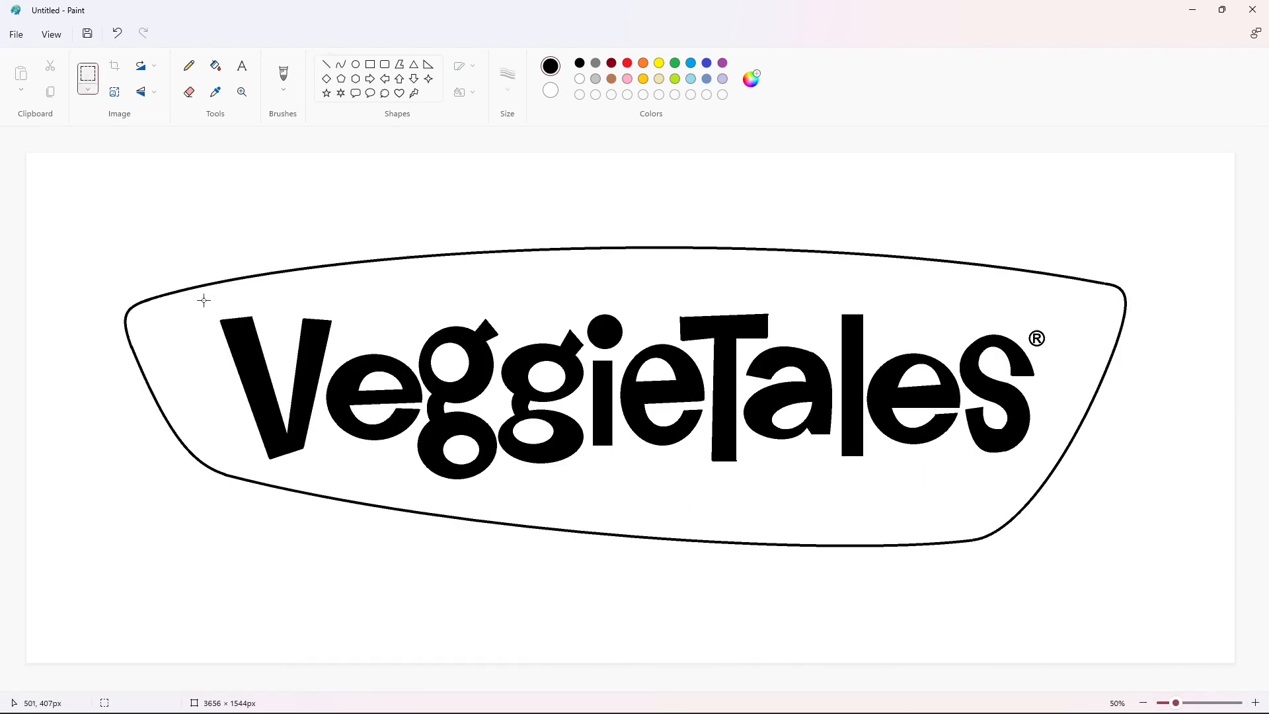
drag(1064, 514, 1064, 514)
key(ctrl+c)
click(1142, 702)
drag(632, 277, 1201, 278)
Paste the copied lettering and place it on the blank canvas to the right of the panel
key(ctrl+v)
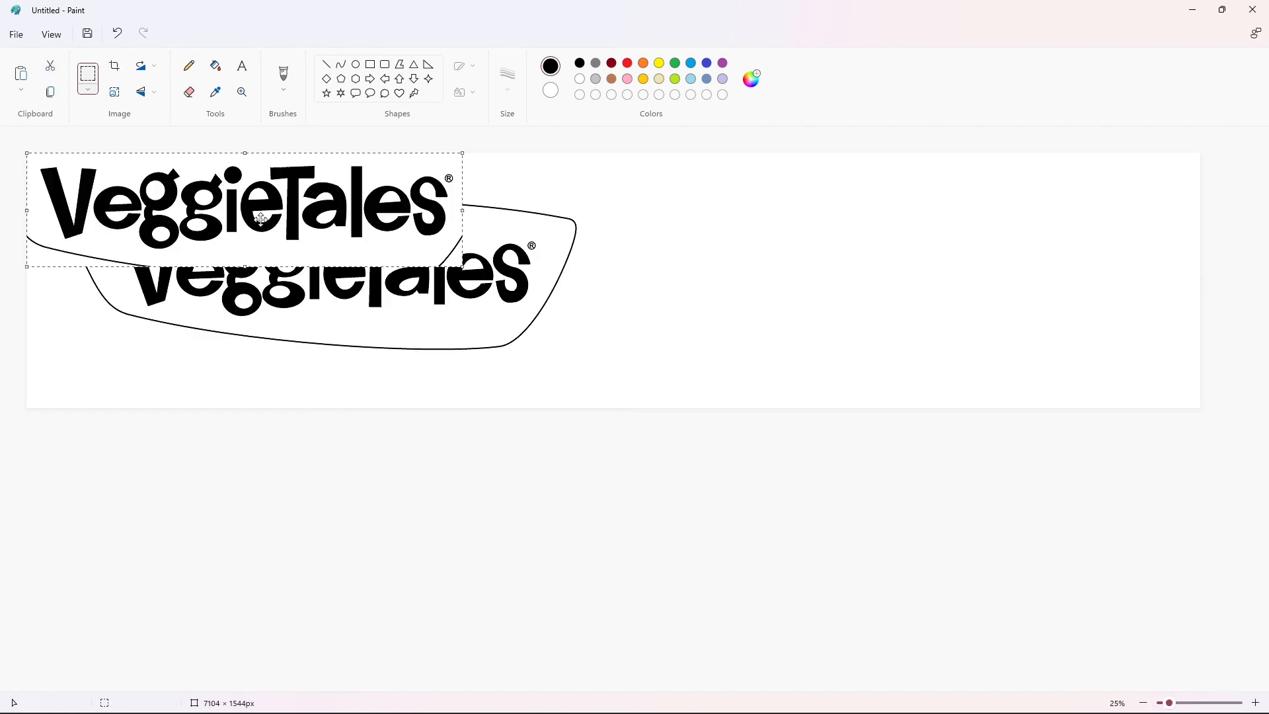
drag(141, 212, 769, 281)
click(879, 384)
Remove the leftover outline fragments and the registered mark around the pasted lettering using white
click(1255, 703)
drag(621, 687, 1126, 689)
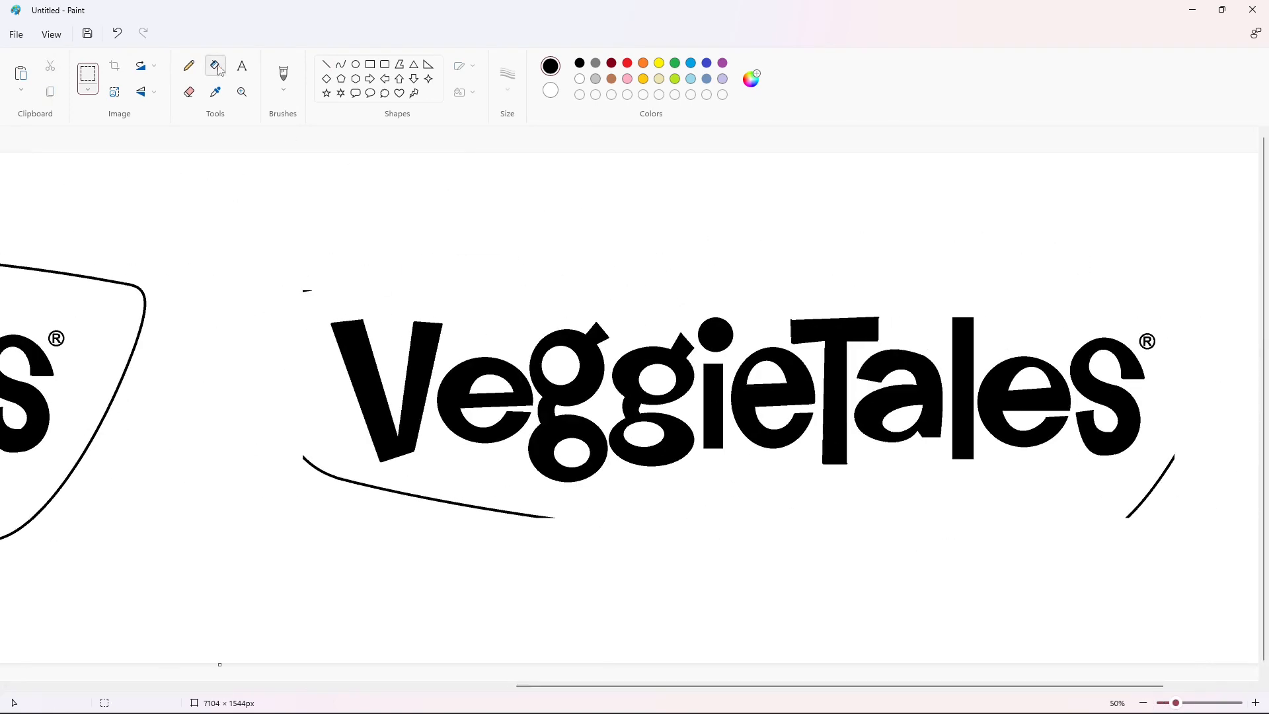
click(215, 65)
click(580, 78)
click(443, 497)
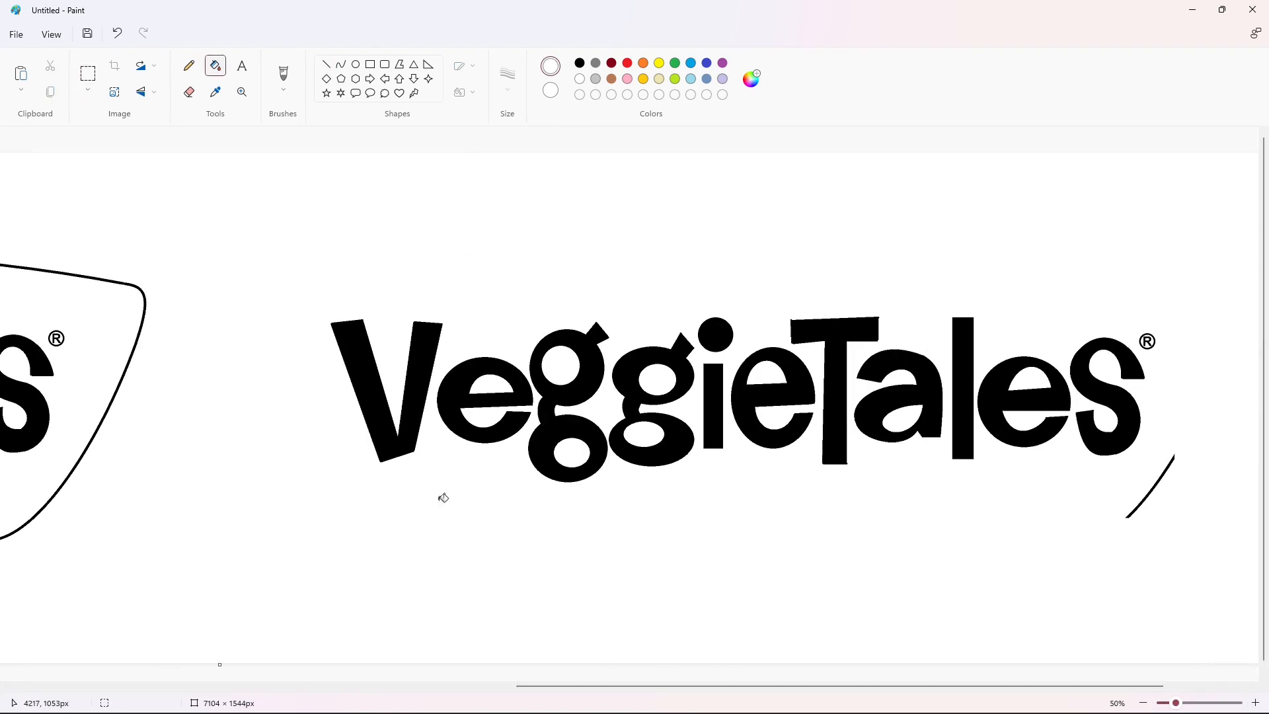
click(1180, 475)
click(370, 64)
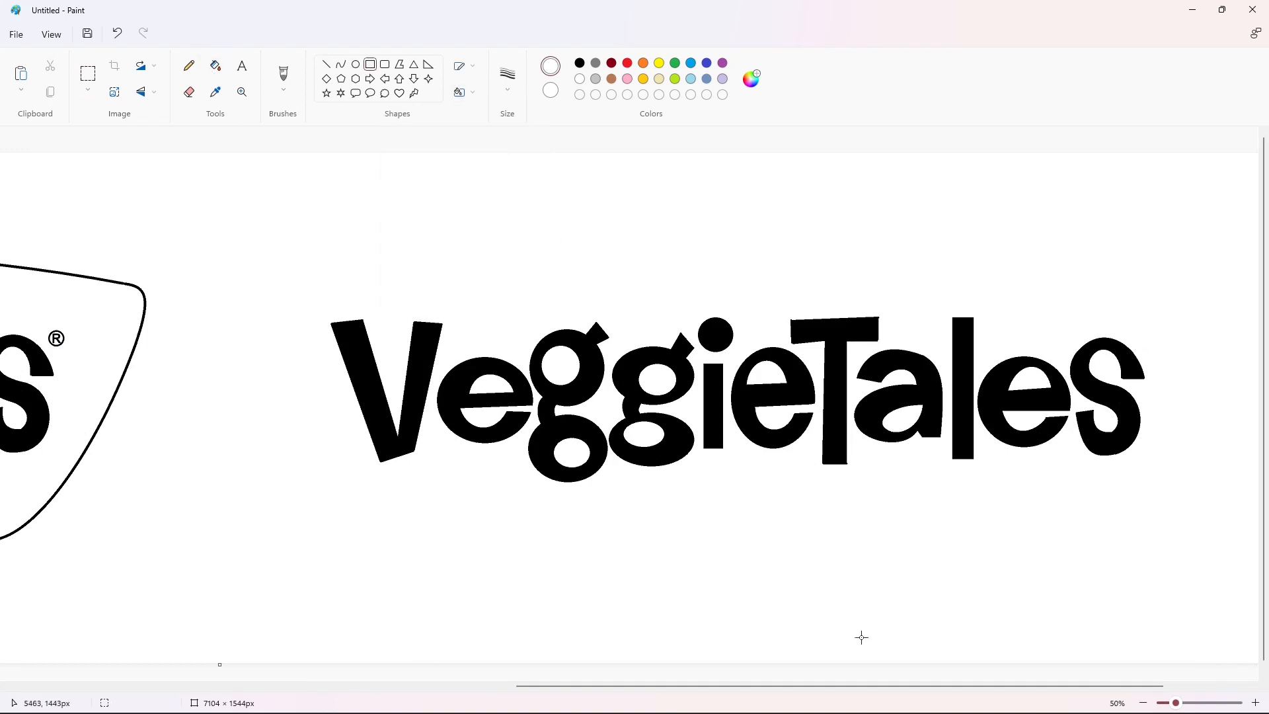
Fill the panel around the original lettering with yellow
drag(904, 687, 470, 646)
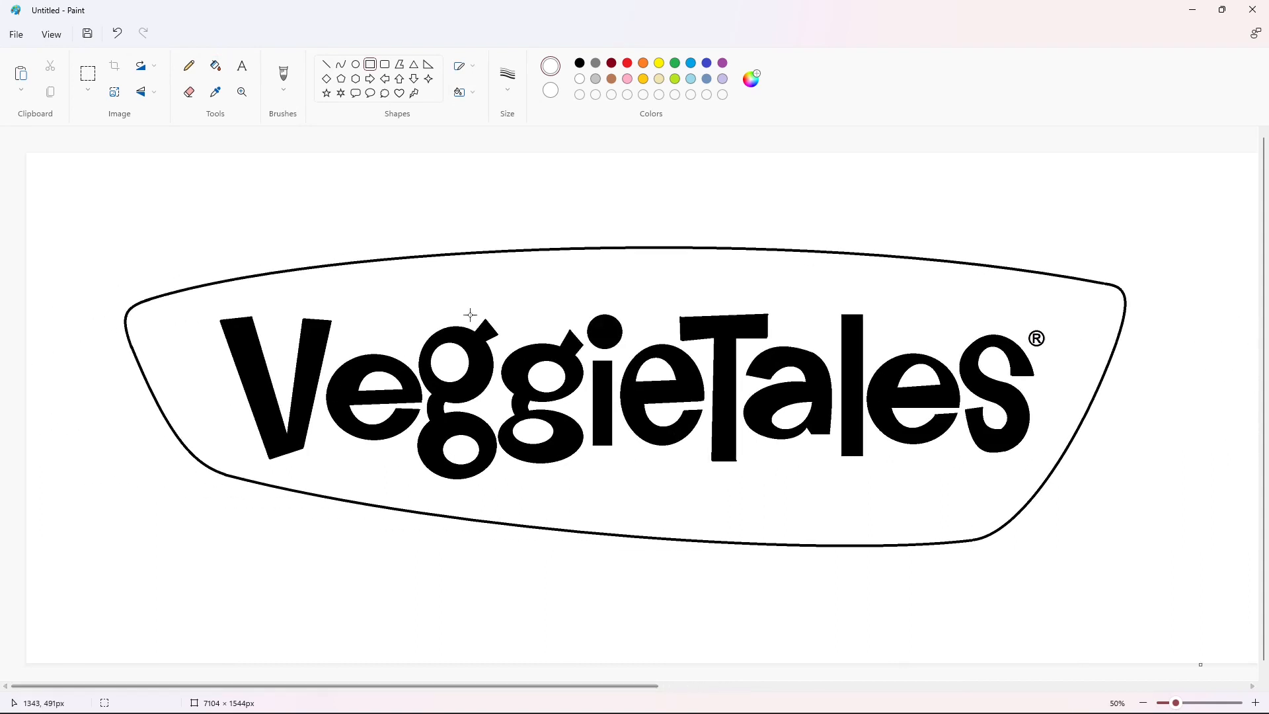
click(643, 79)
click(215, 66)
click(503, 299)
click(659, 63)
click(519, 259)
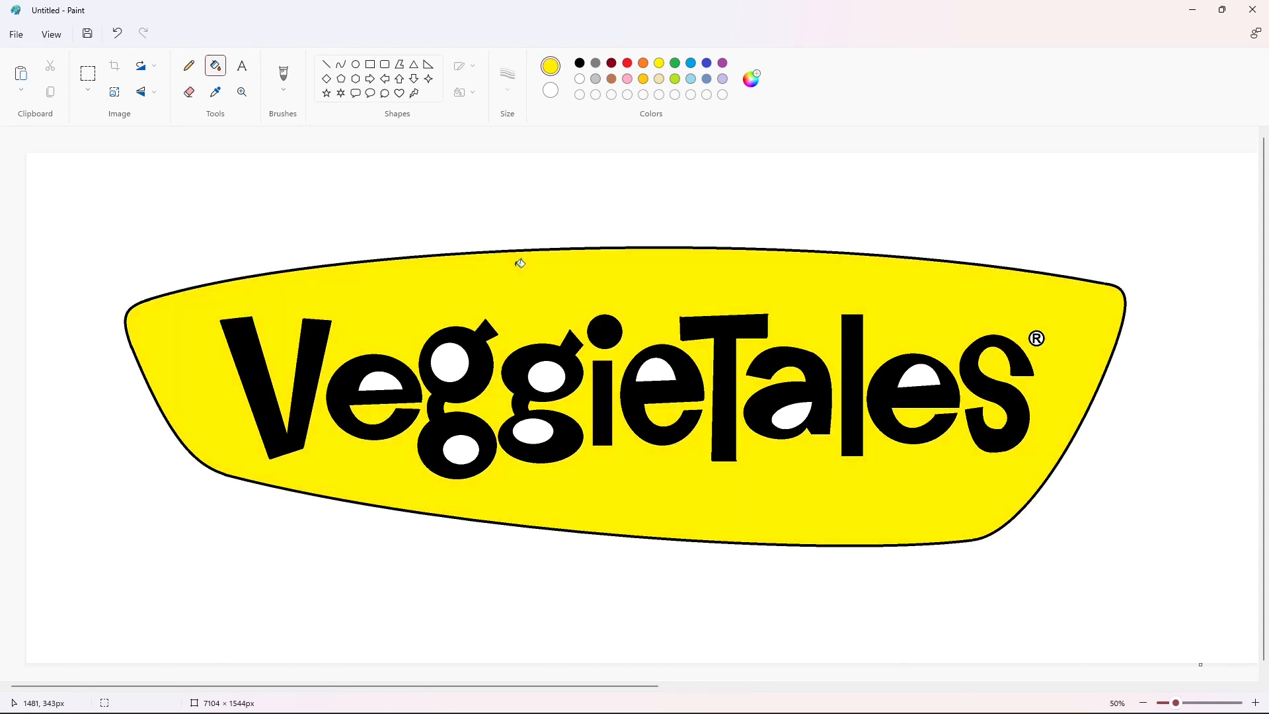
Create a darker yellow custom color and fill the panel's outline with it
click(751, 79)
click(679, 232)
key(Return)
click(1129, 294)
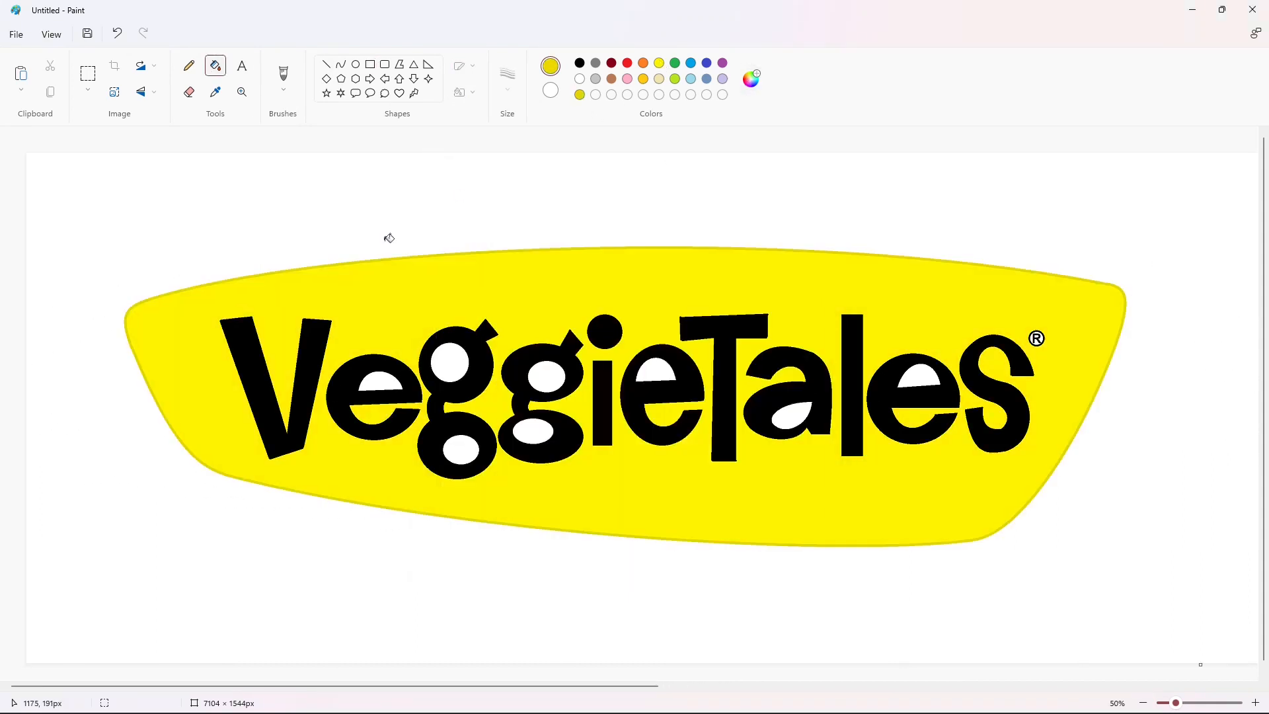
Fill the enclosed counters of the original lettering's e, g, a letters with the darker yellow
click(380, 382)
click(450, 362)
click(461, 450)
click(546, 377)
click(533, 431)
click(656, 370)
click(791, 415)
click(920, 375)
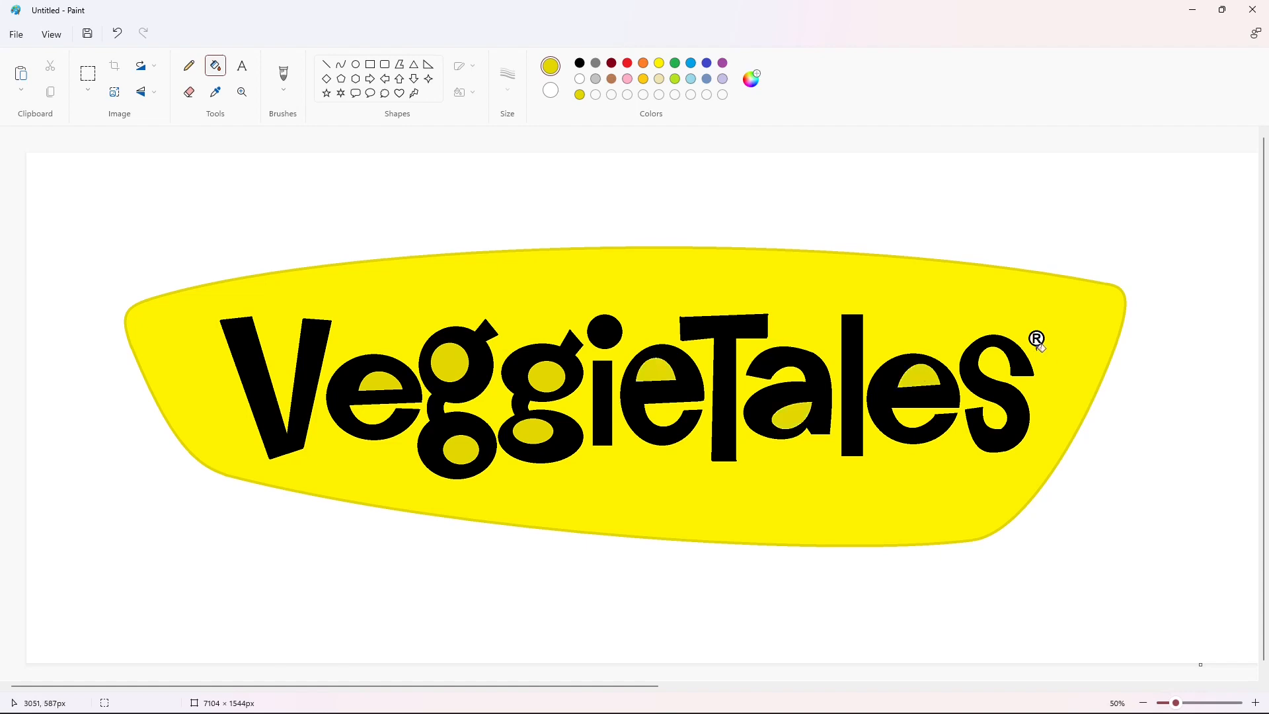
Recolor the registered mark's ring and letter red, and fill the space inside the ring with yellow
click(1255, 702)
drag(334, 687, 674, 687)
click(790, 521)
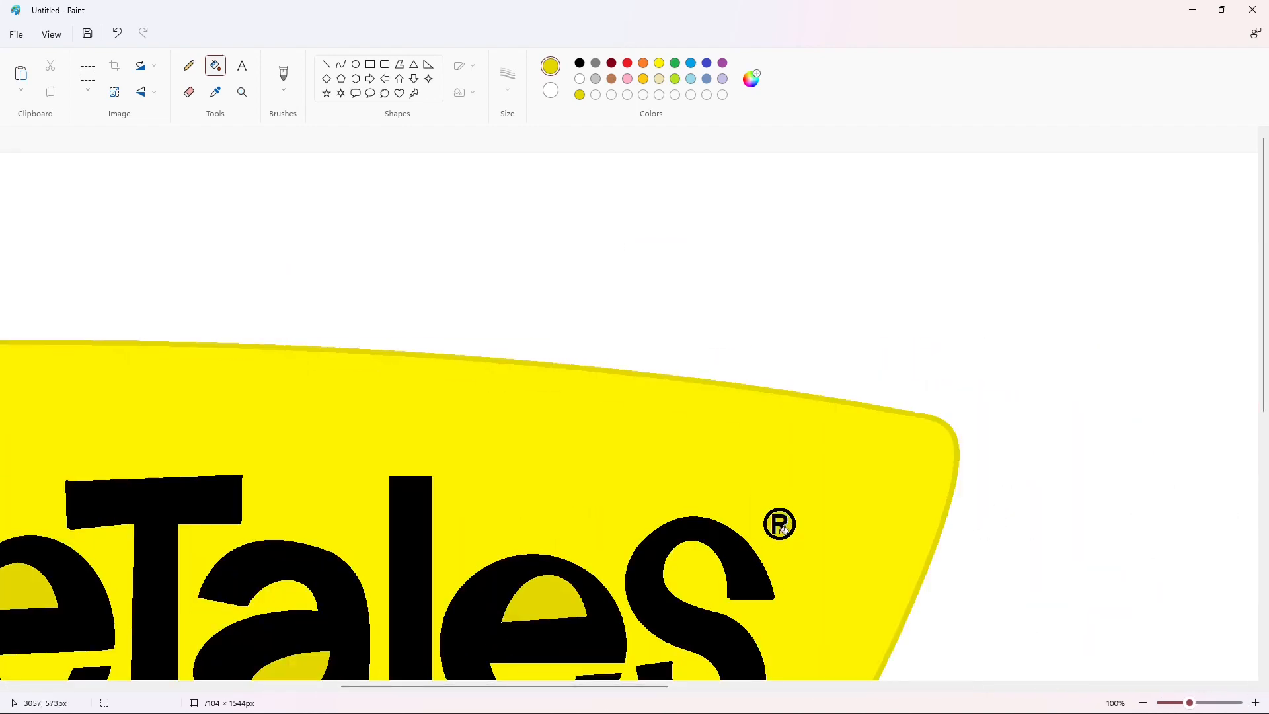
click(627, 62)
click(780, 509)
click(659, 63)
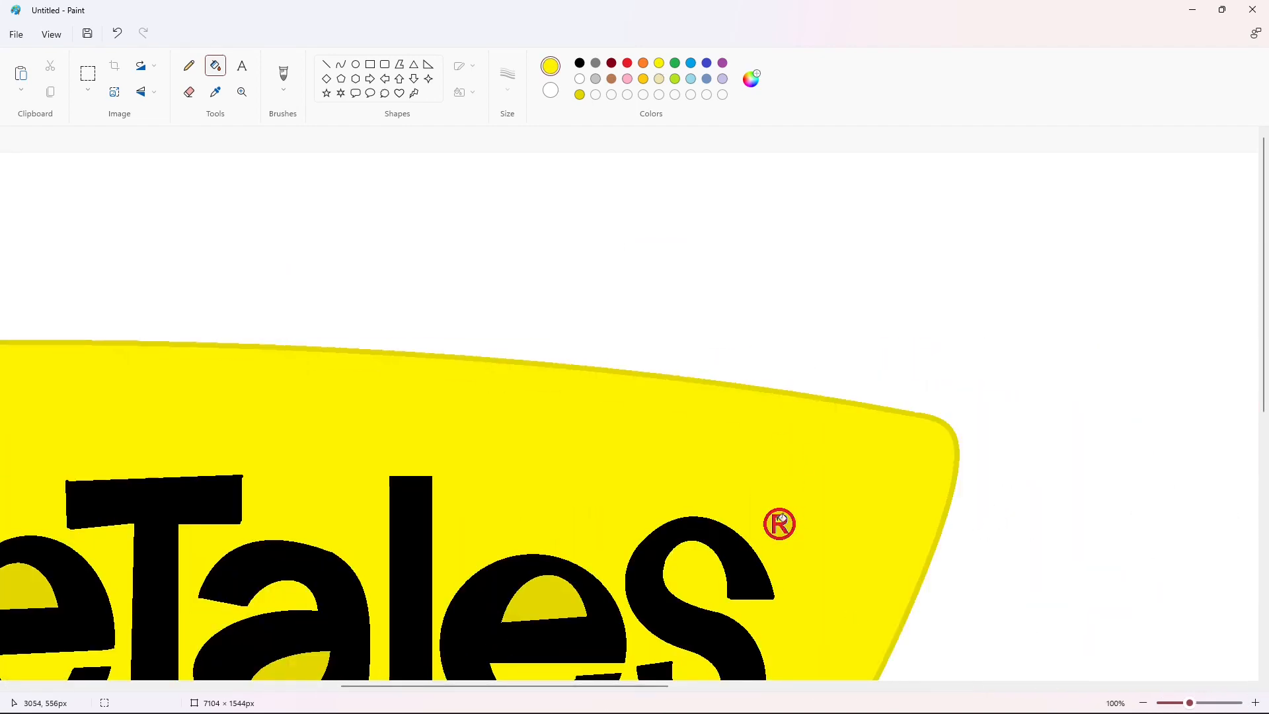
click(779, 533)
click(789, 524)
click(1143, 703)
Fill the V of the lettering on the yellow panel with the custom darker yellow
drag(677, 686, 878, 686)
drag(581, 687, 90, 633)
click(580, 95)
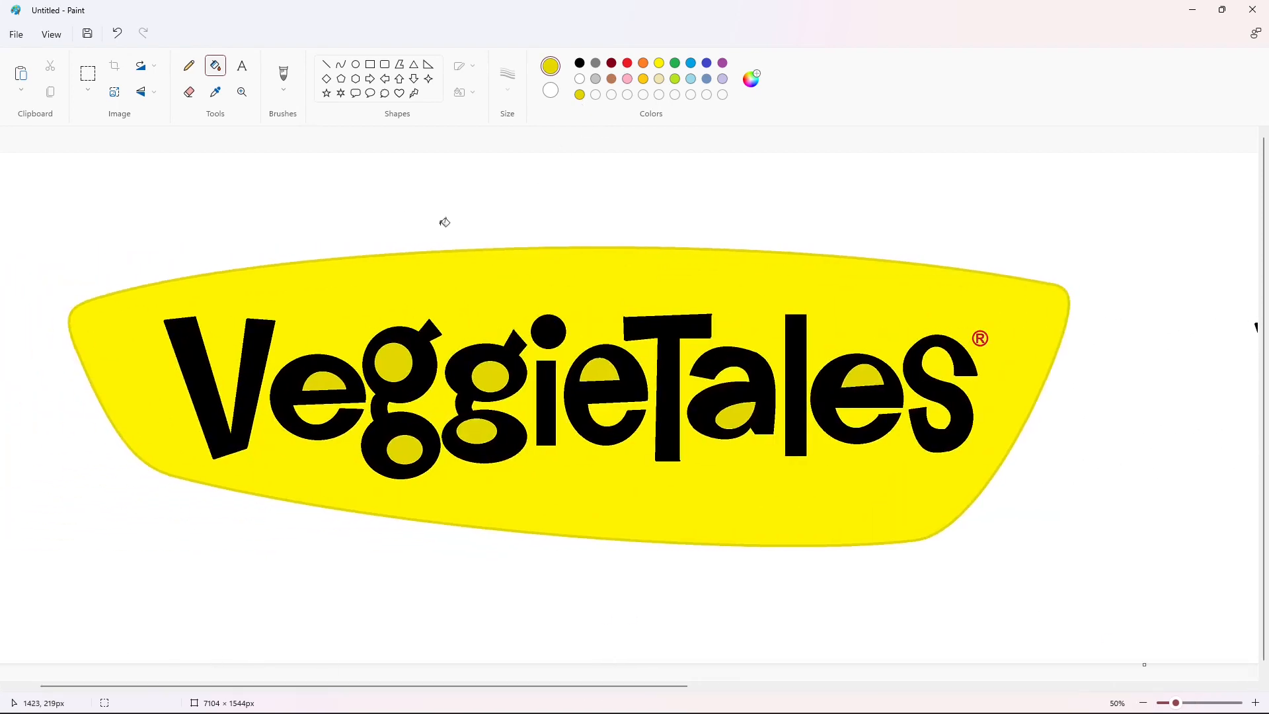
click(265, 350)
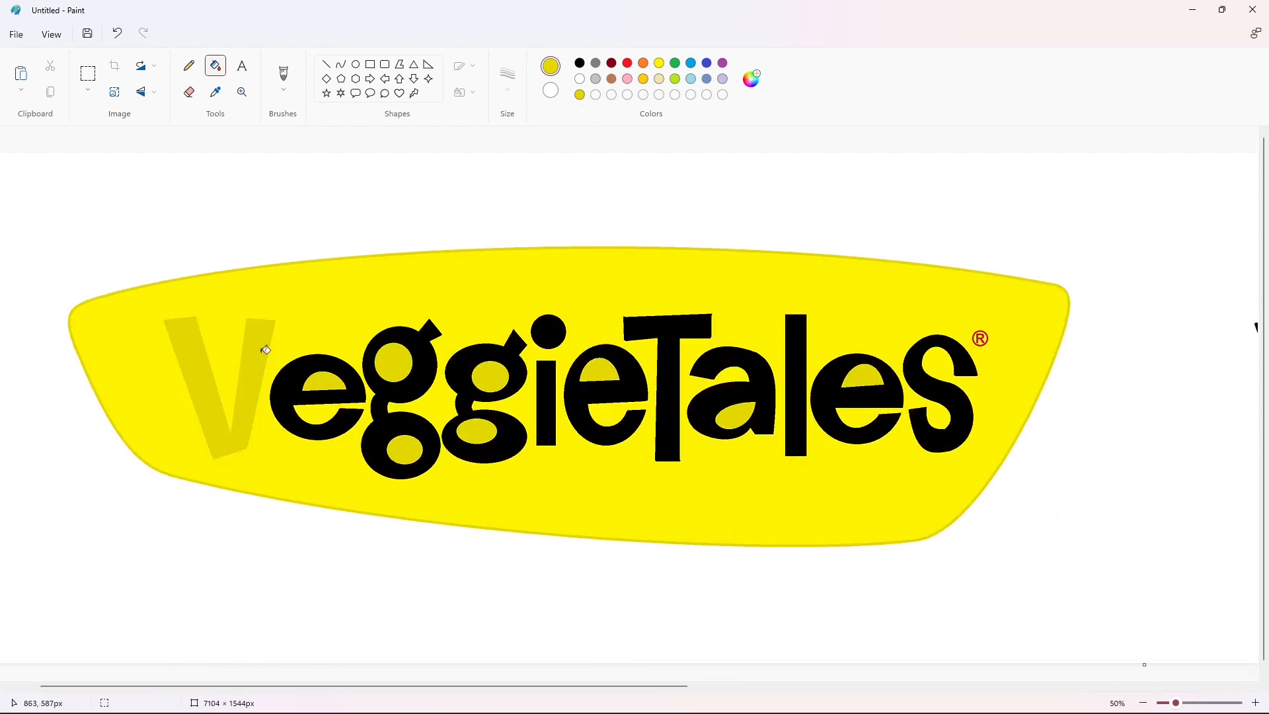
Refill the enclosed counters of the e, g and a letters on the panel with the panel's bright yellow
click(328, 379)
click(394, 362)
click(405, 450)
click(477, 431)
click(490, 376)
click(599, 370)
click(735, 415)
click(862, 375)
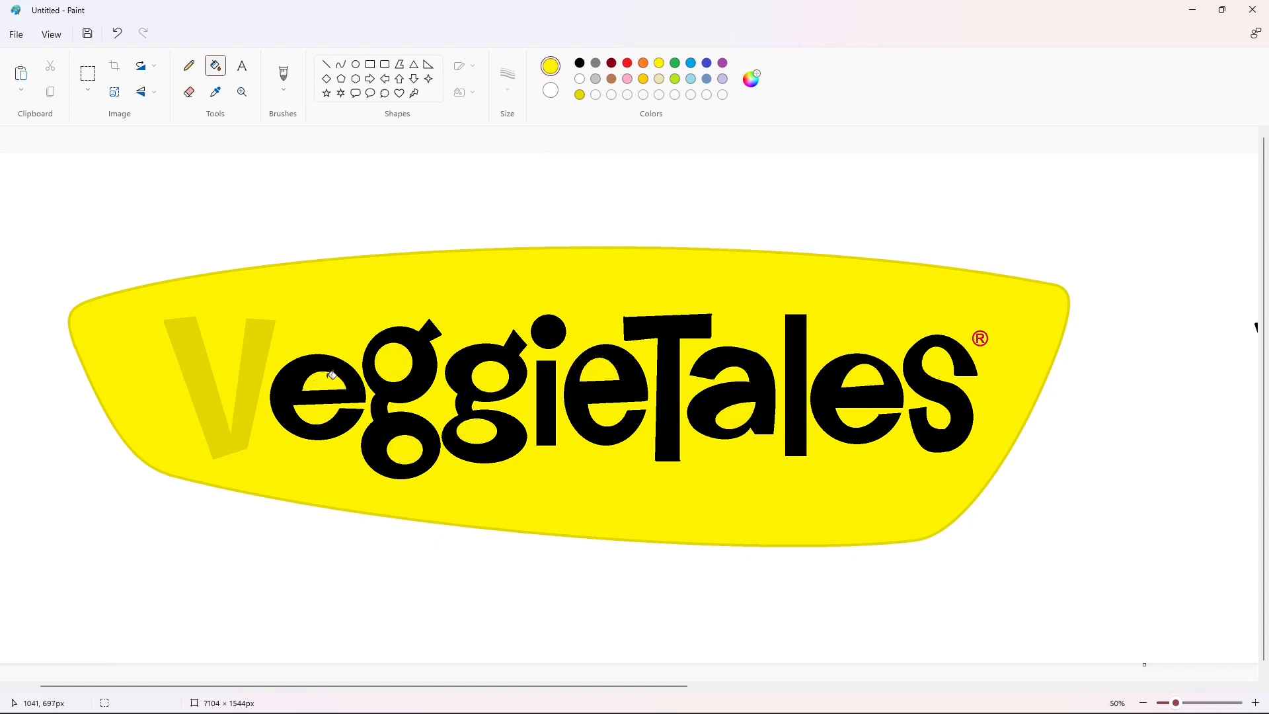
Fill the remaining black letters after the V on the panel with the custom darker yellow
click(580, 95)
click(286, 390)
click(417, 342)
click(460, 364)
click(548, 332)
click(546, 387)
click(576, 389)
click(667, 373)
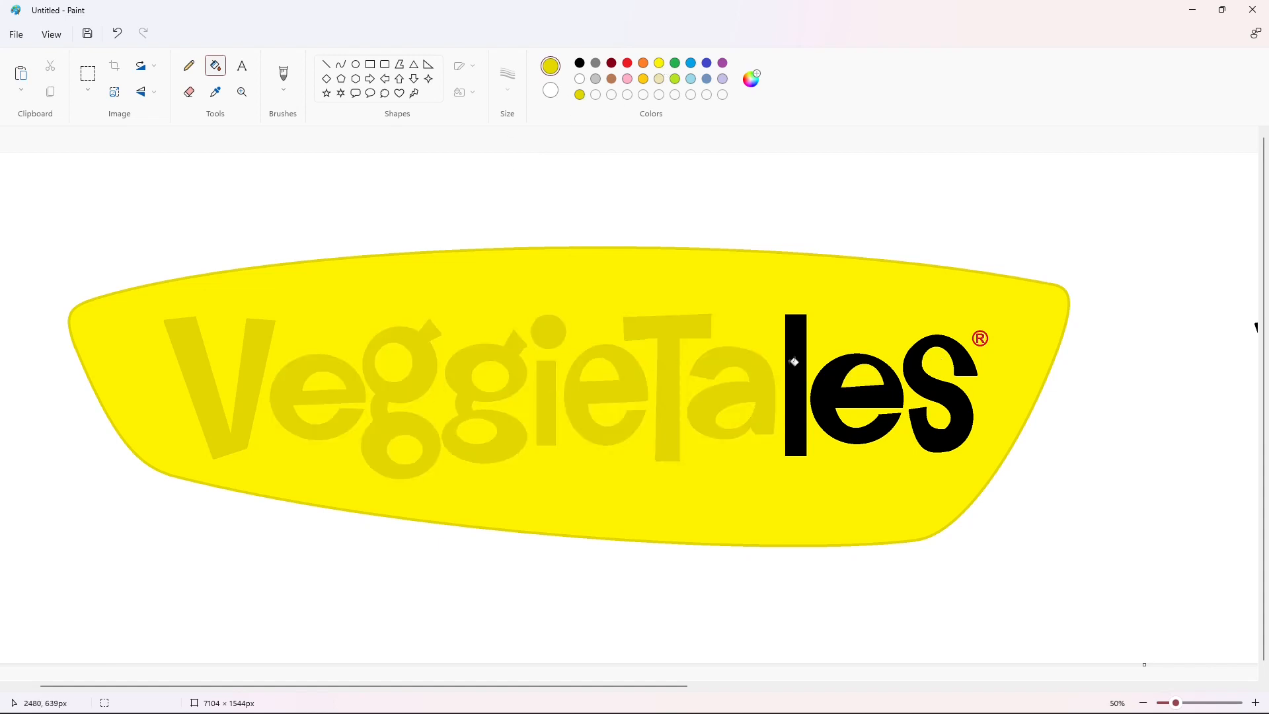
Select the spare black VeggieTales lettering beside the panel and place it on the clipboard
click(1224, 686)
click(88, 73)
drag(118, 243, 1118, 606)
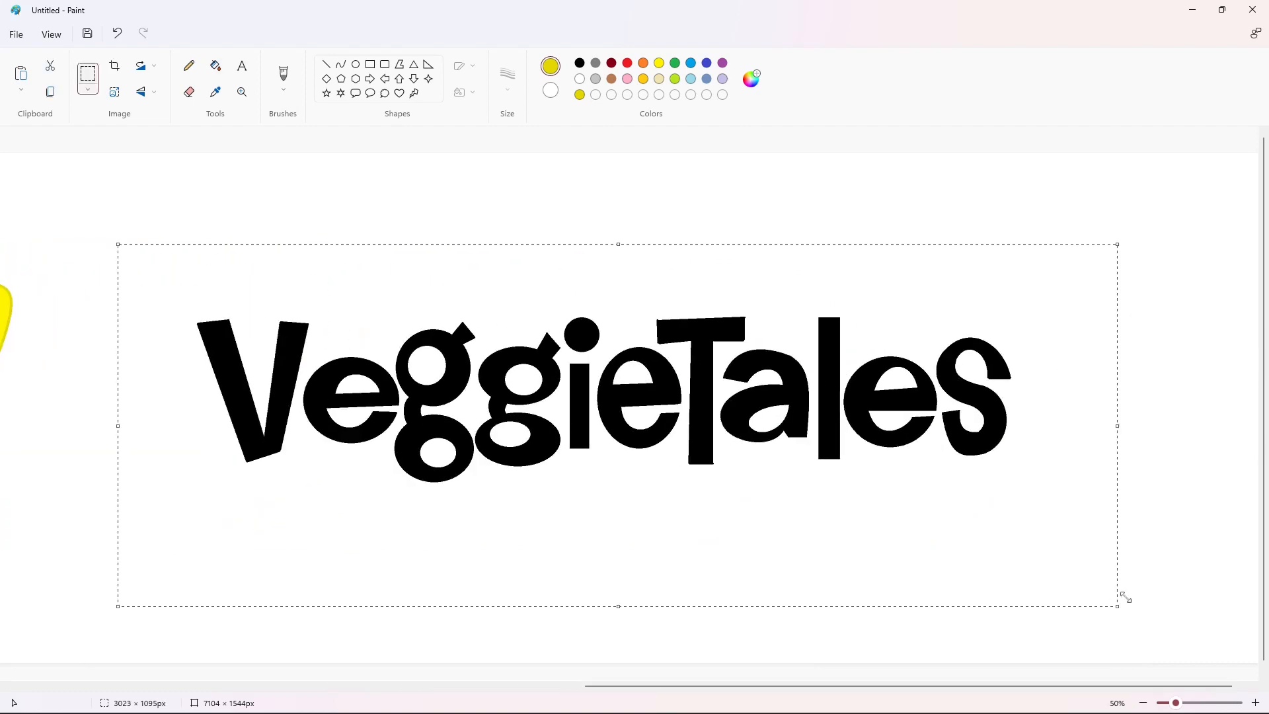
click(1134, 641)
Narrow the canvas to 3672 px wide so that only the yellow panel and its margins remain
click(1145, 703)
drag(1201, 280, 644, 283)
click(1256, 702)
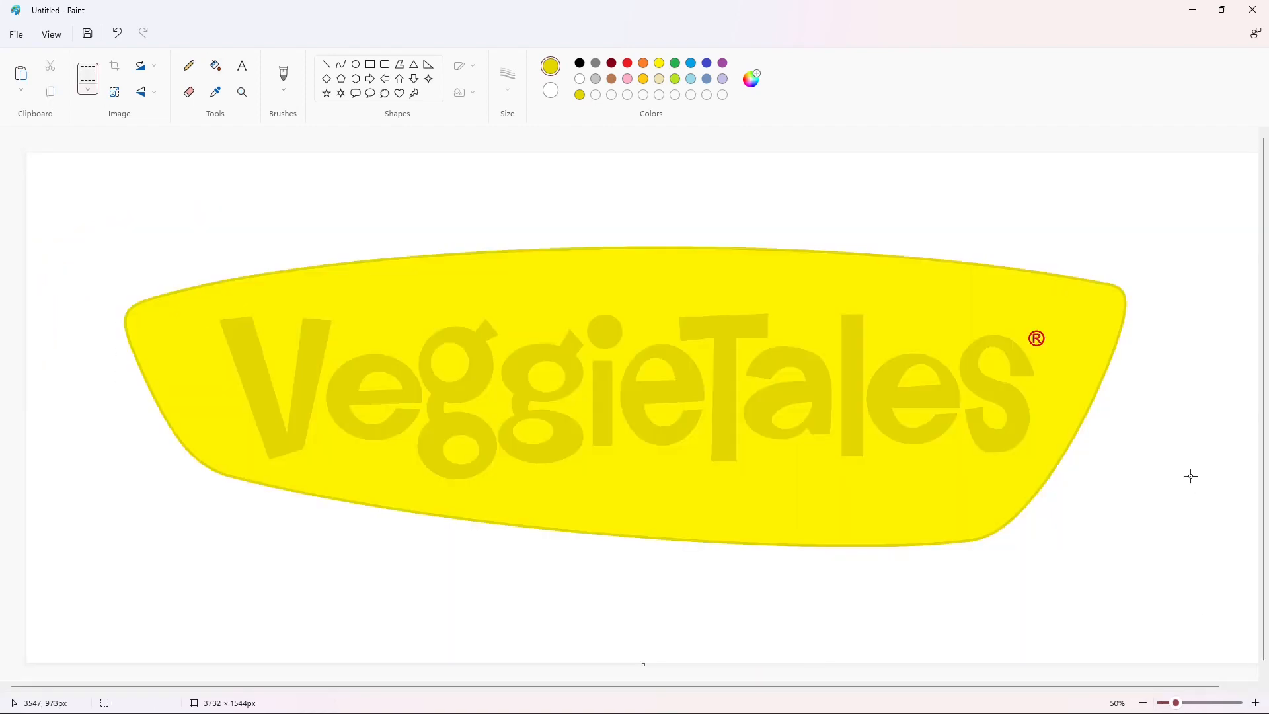
scroll(1210, 449, right, 2)
drag(1230, 412, 1204, 406)
Paste the black lettering with a transparent background and place it slightly up and left of the darker yellow lettering as a drop shadow
key(ctrl+v)
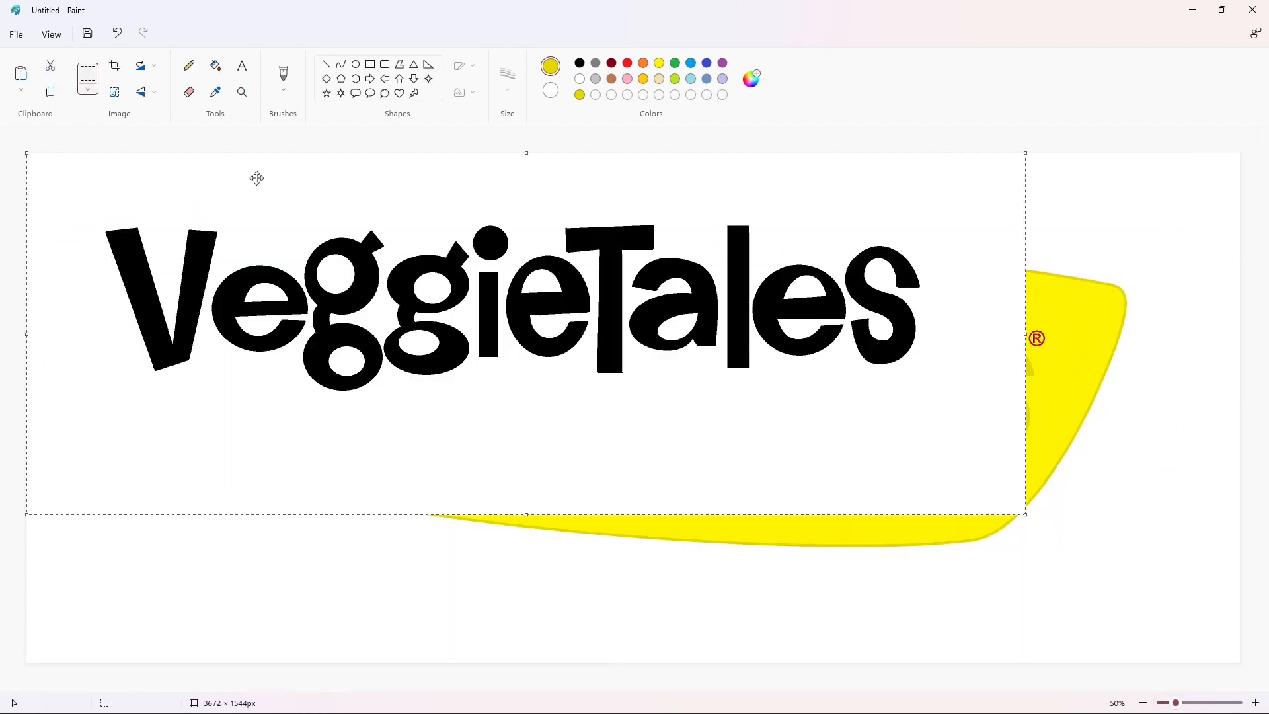
click(88, 90)
click(115, 203)
drag(403, 261, 515, 344)
click(567, 200)
Fill all the black VeggieTales letters on the panel with red, including the dot of the i
click(627, 63)
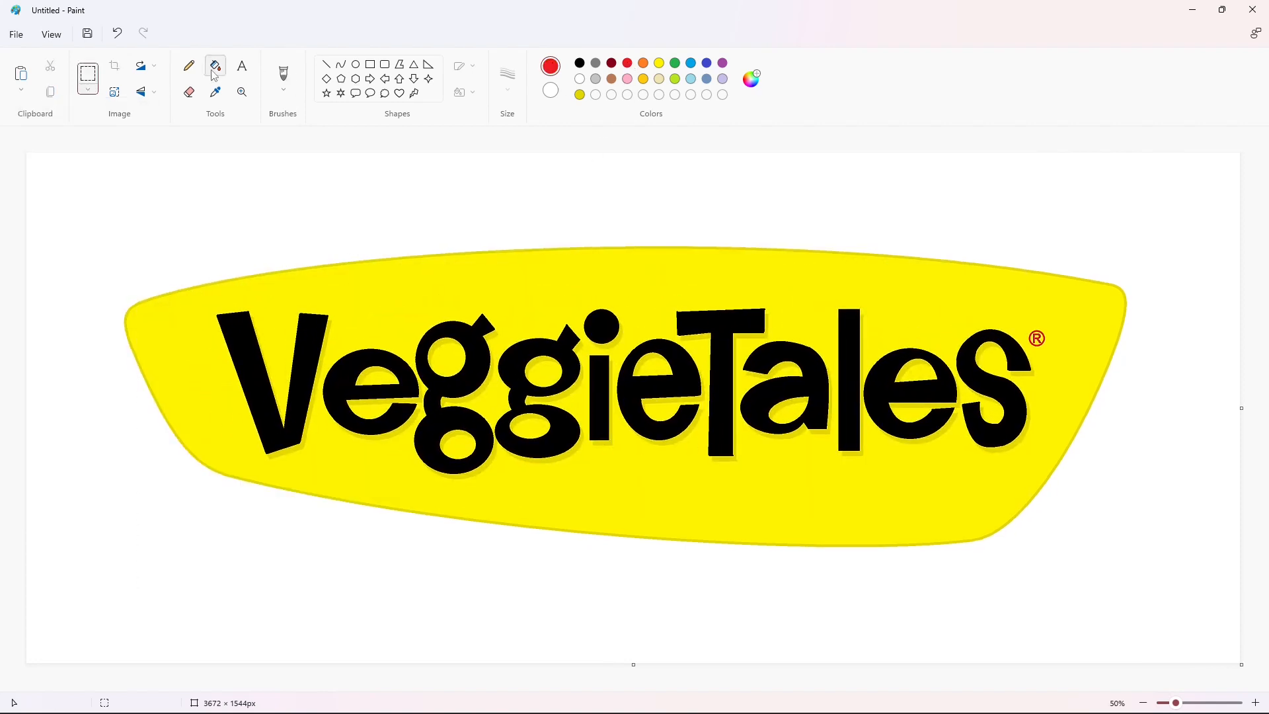
click(216, 66)
click(311, 345)
click(368, 371)
click(447, 382)
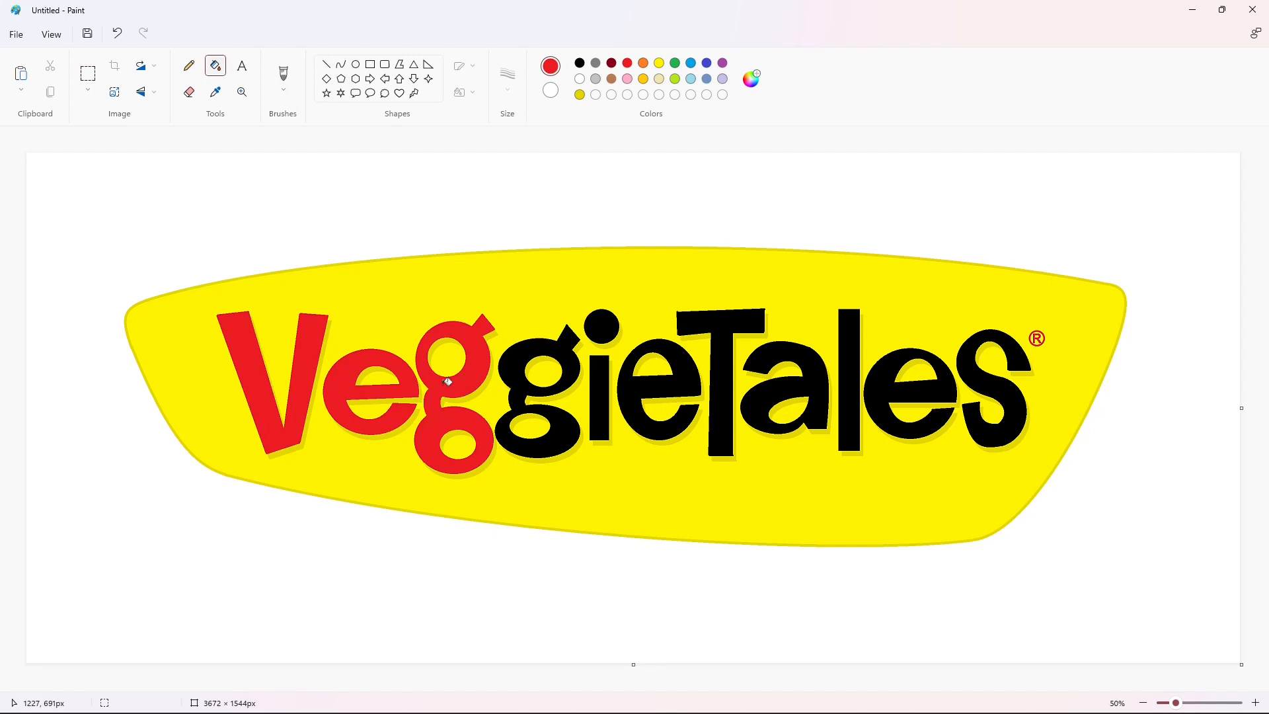
click(528, 381)
click(601, 329)
click(604, 379)
click(638, 387)
click(722, 390)
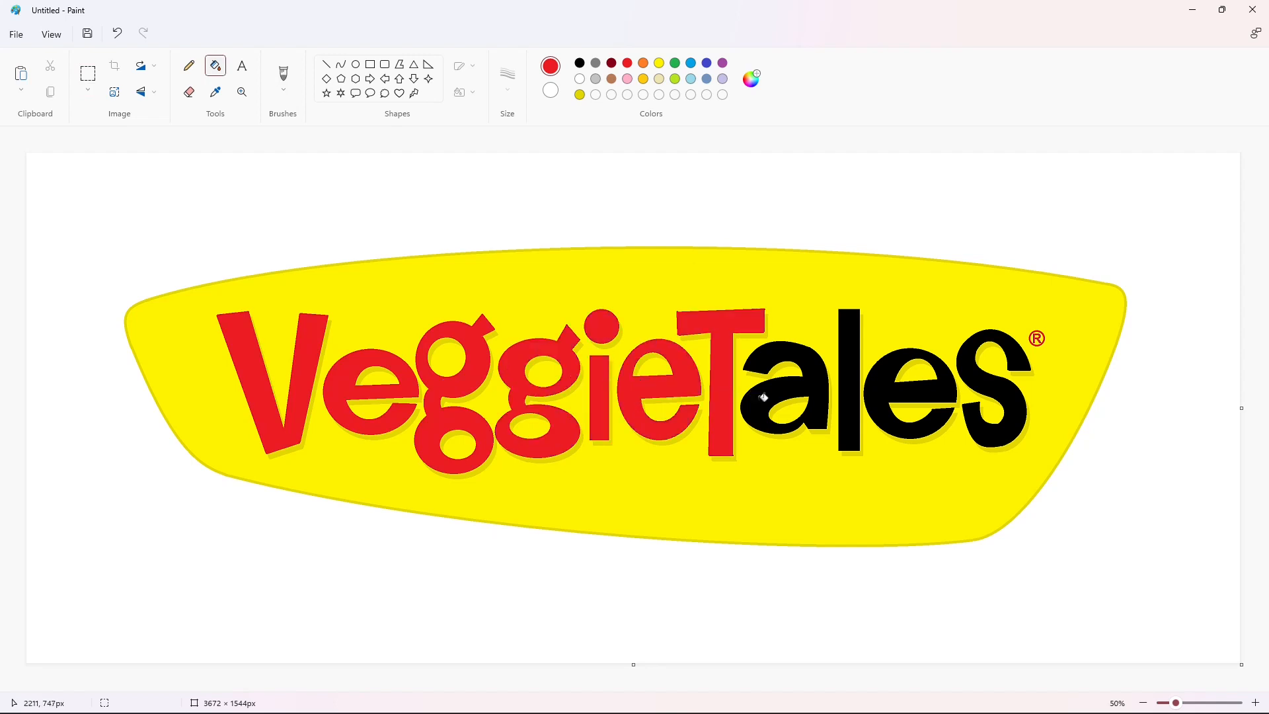
click(763, 397)
click(849, 404)
click(879, 397)
click(989, 391)
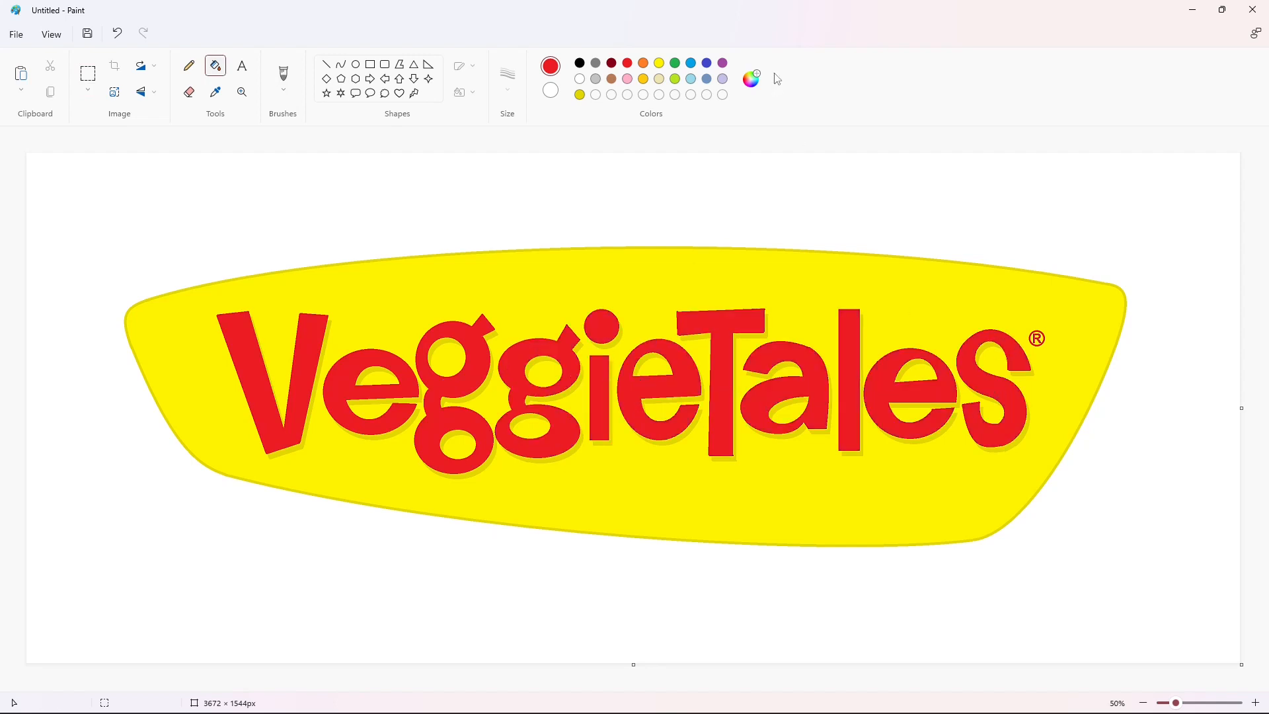